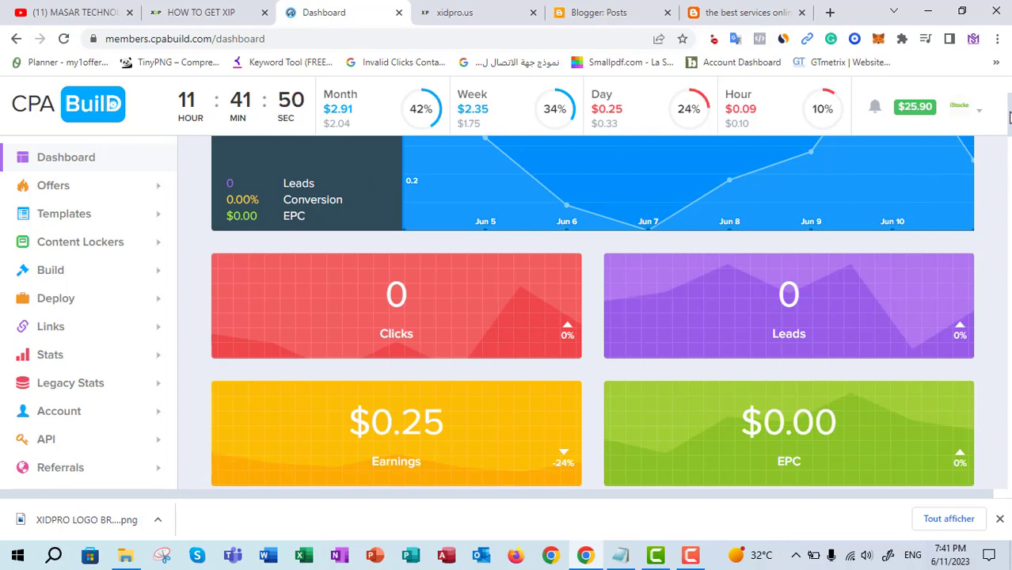
# - Start a new content locker modification from the Human Verification base template and name it XIDPRO
pyautogui.scroll(-3, 593, 317)
pyautogui.scroll(5, 313, 224)
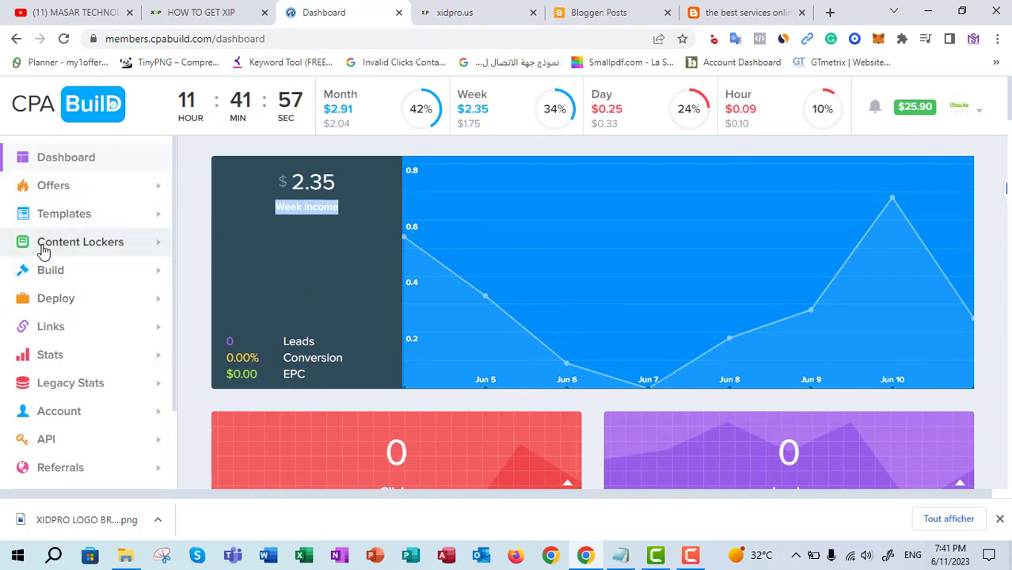
pyautogui.click(83, 246)
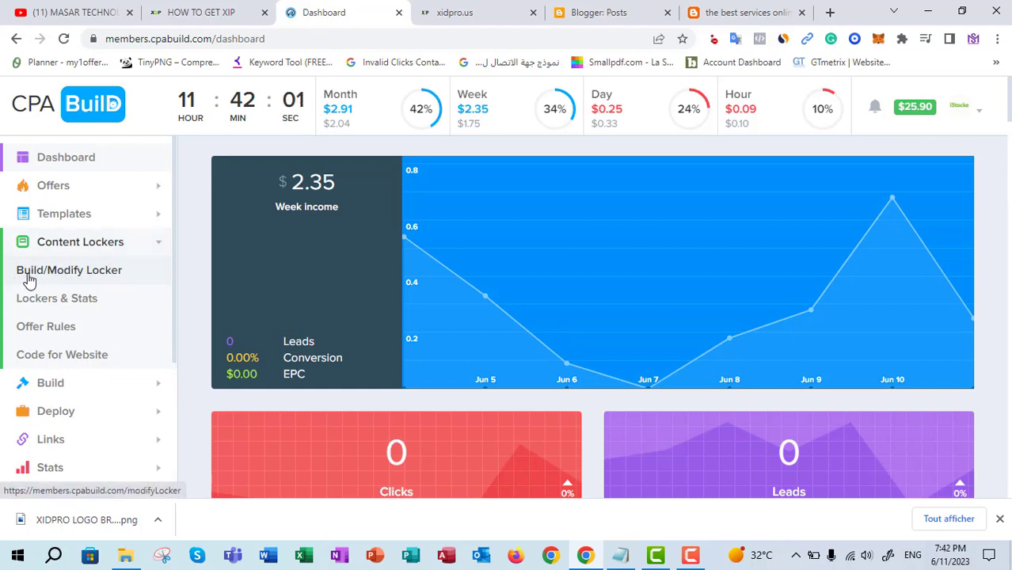
pyautogui.click(82, 277)
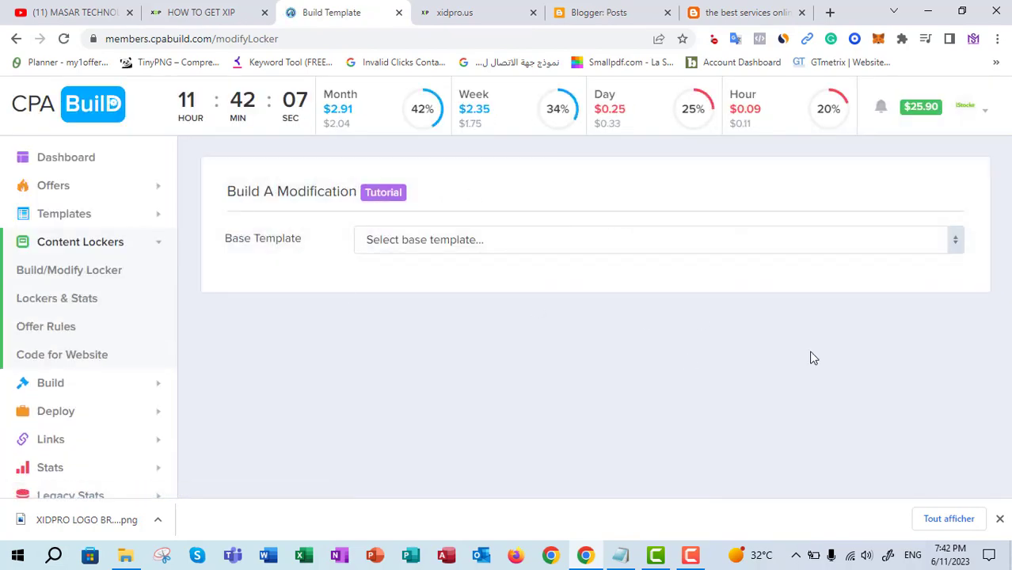
pyautogui.click(955, 242)
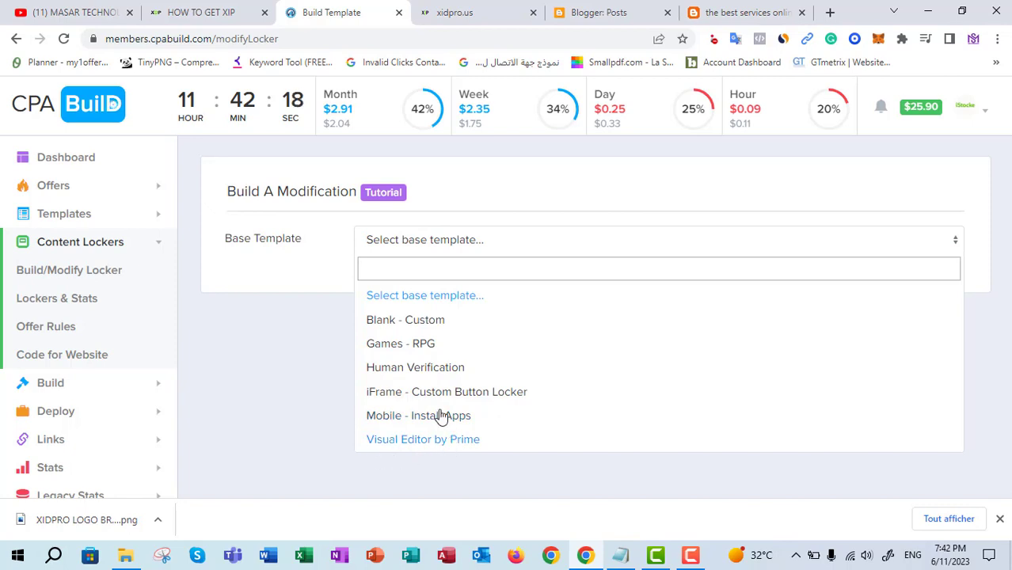
pyautogui.click(414, 369)
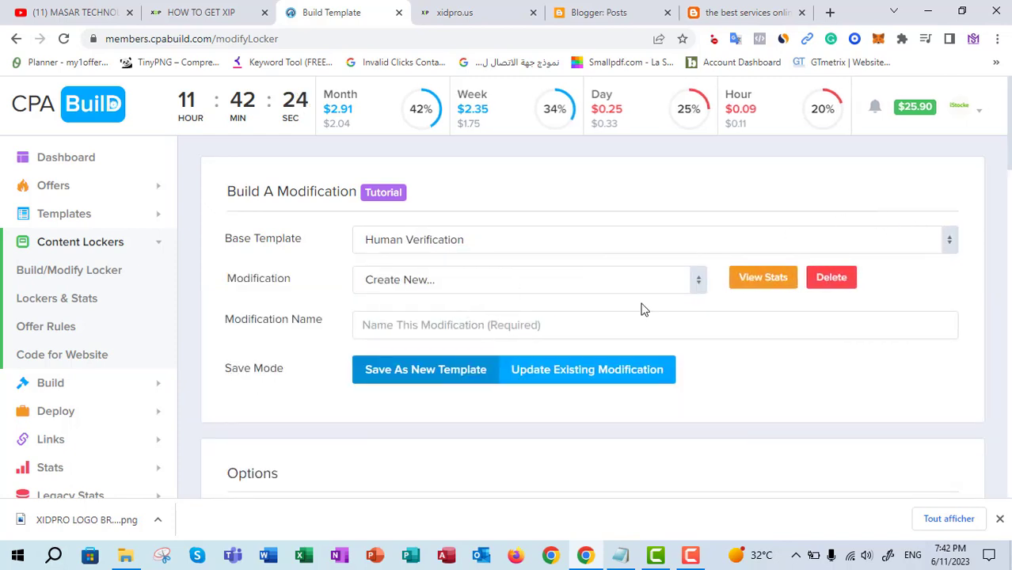
pyautogui.moveTo(1008, 149)
pyautogui.mouseDown()
pyautogui.moveTo(1007, 207)
pyautogui.moveTo(1008, 160)
pyautogui.mouseUp()
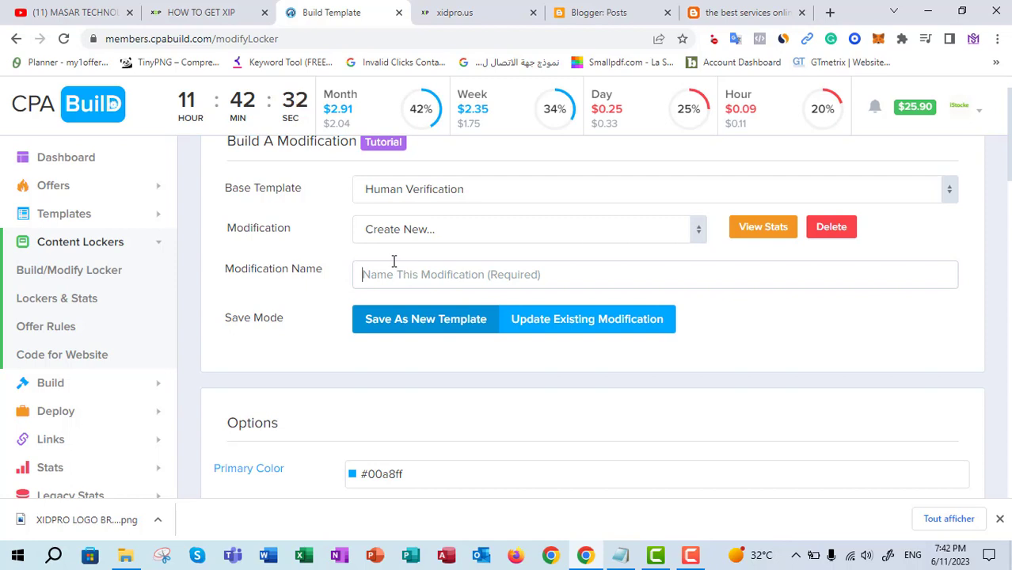
pyautogui.write('XIDPRO')
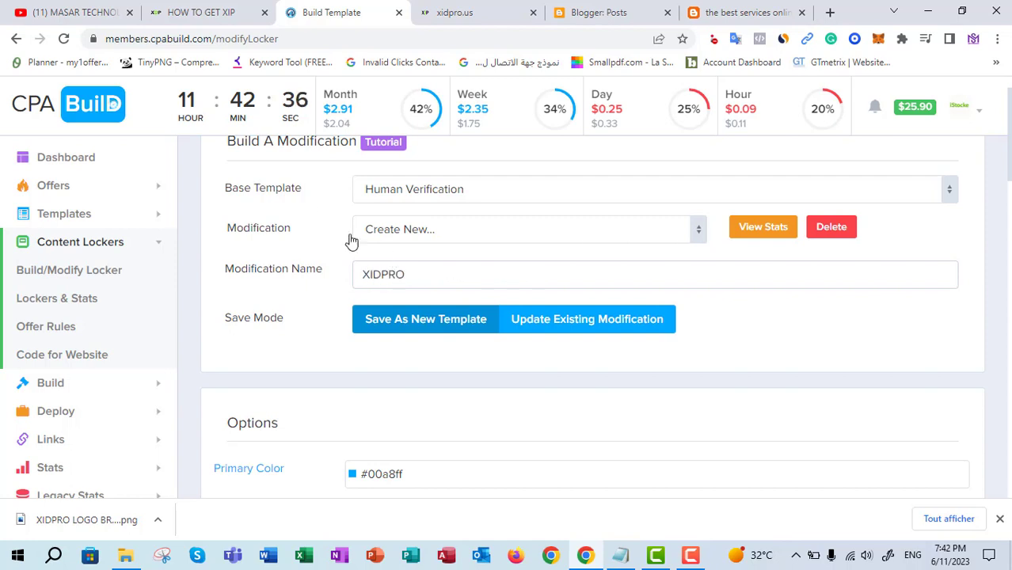
# - Change the locker's primary color to bright green #04ff00
pyautogui.scroll(-1, 1008, 174)
pyautogui.scroll(-3, 1008, 174)
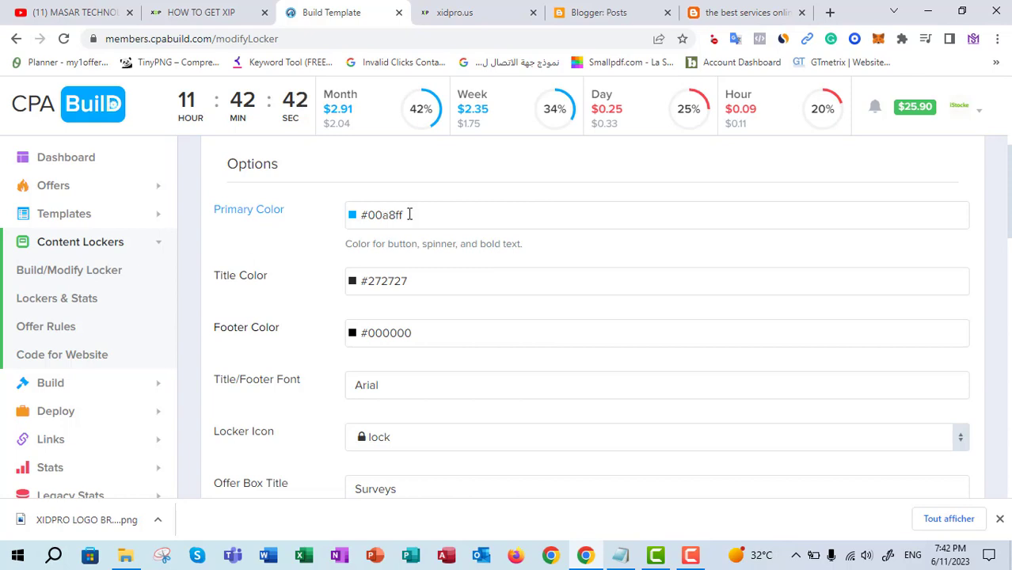
pyautogui.moveTo(407, 215); pyautogui.dragTo(367, 222)
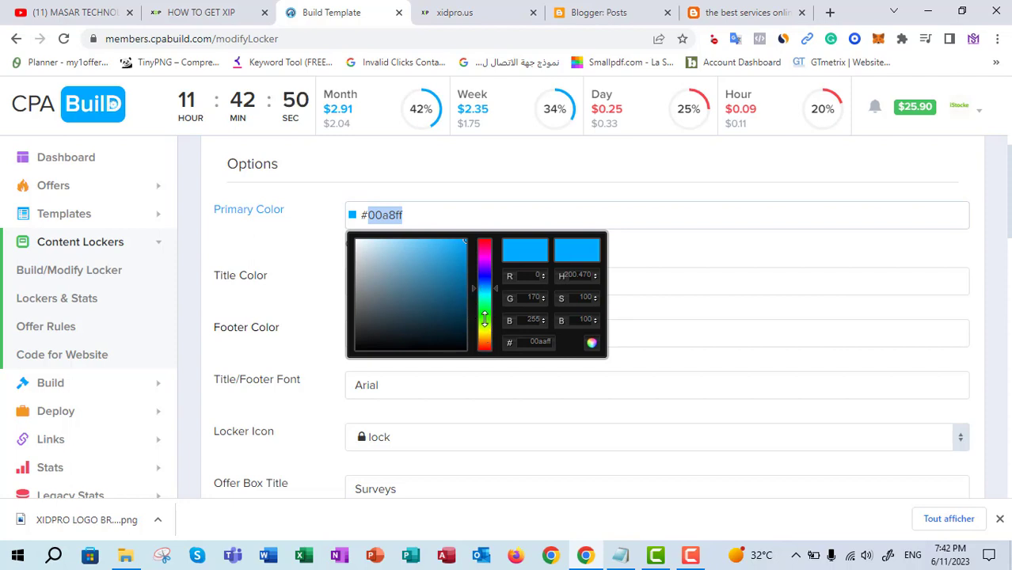
pyautogui.moveTo(496, 287); pyautogui.dragTo(497, 314)
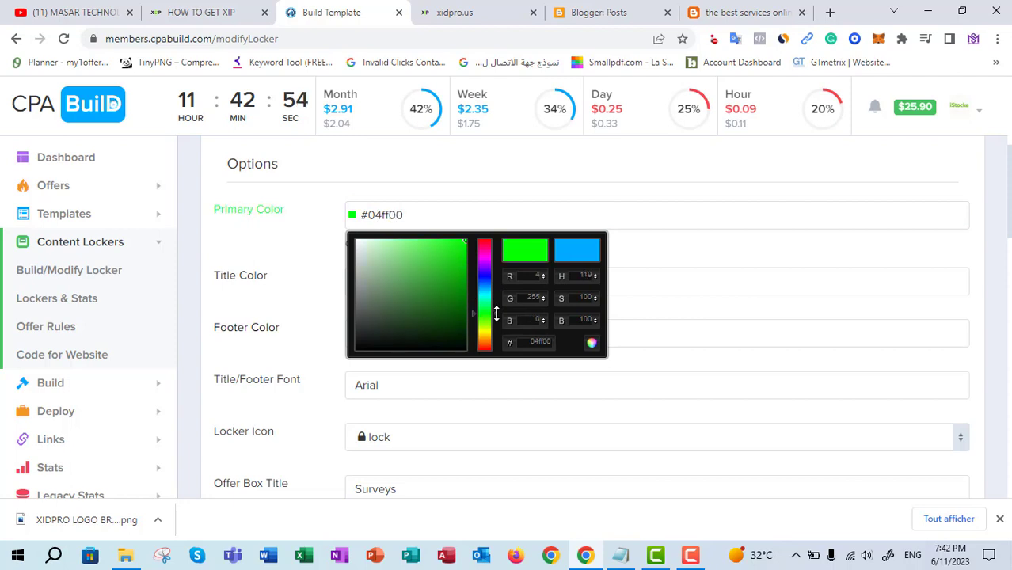
pyautogui.click(298, 216)
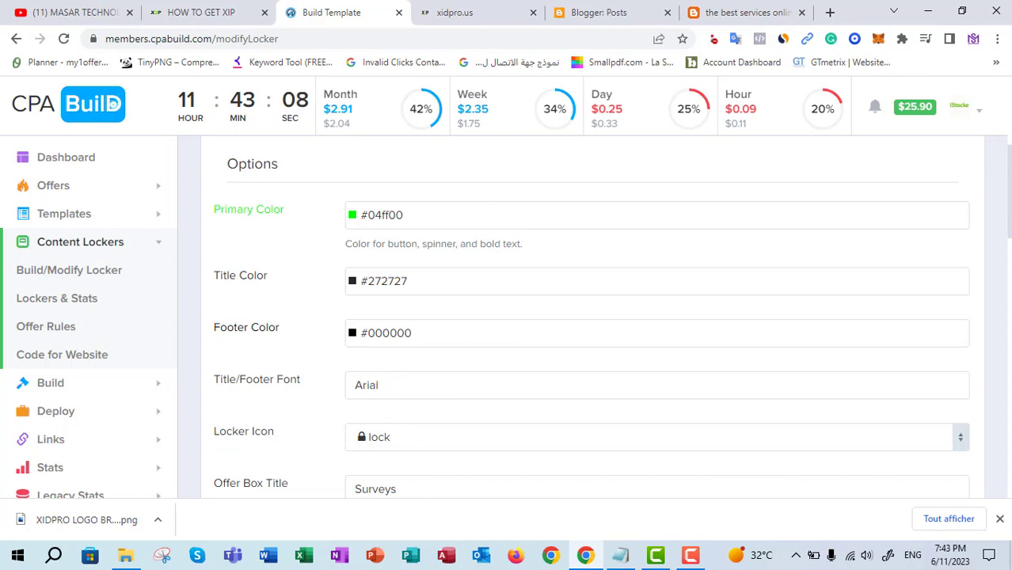
# - Shorten the Content Locker Title to "Verification Required" by removing the word "Human"
pyautogui.scroll(-3, 625, 266)
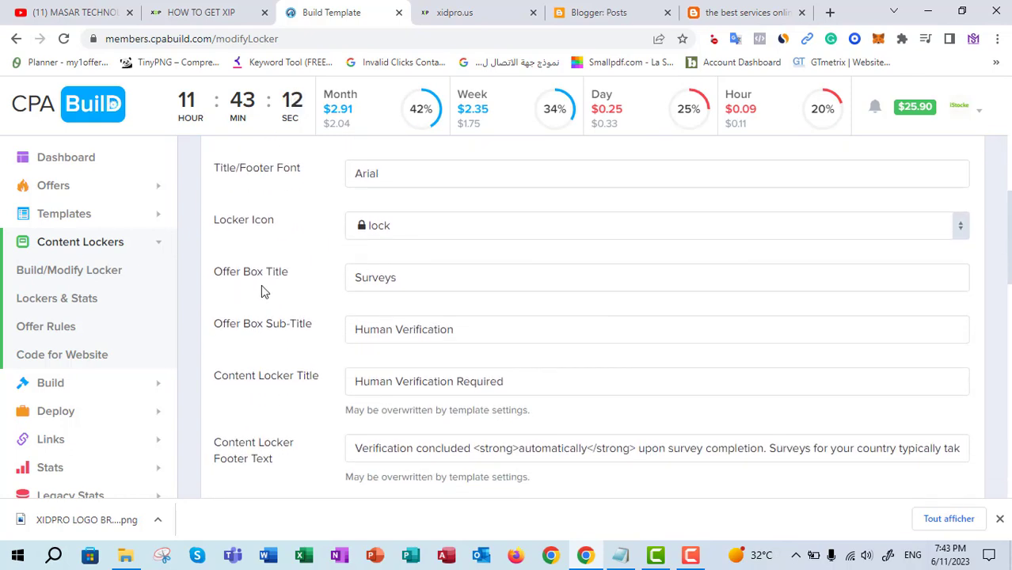
pyautogui.click(392, 282)
pyautogui.moveTo(391, 283); pyautogui.dragTo(323, 285)
pyautogui.scroll(-2, 592, 317)
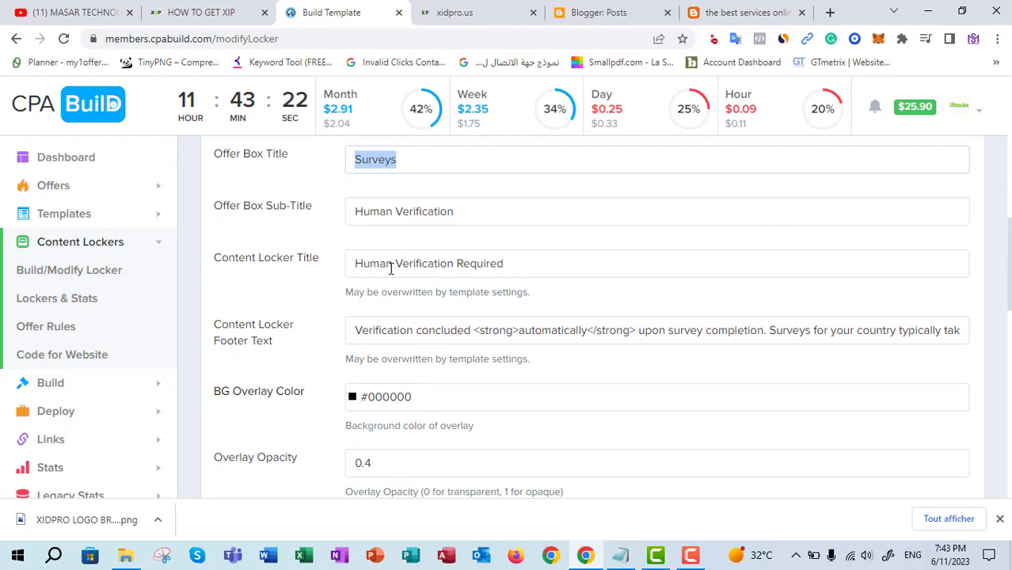
pyautogui.moveTo(395, 263); pyautogui.dragTo(310, 267)
pyautogui.press('BackSpace')
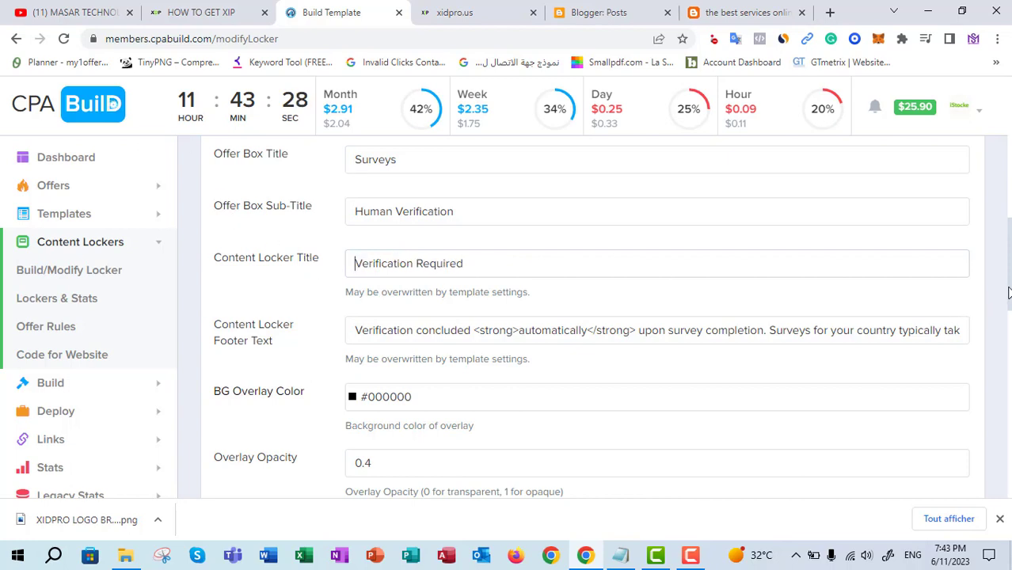
pyautogui.scroll(-3, 779, 316)
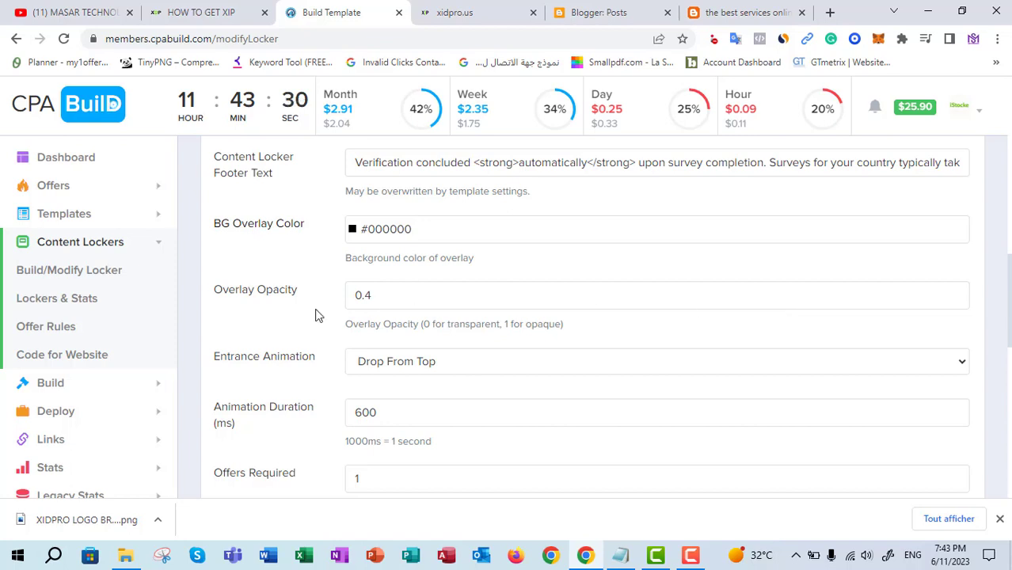
pyautogui.scroll(-5, 1004, 293)
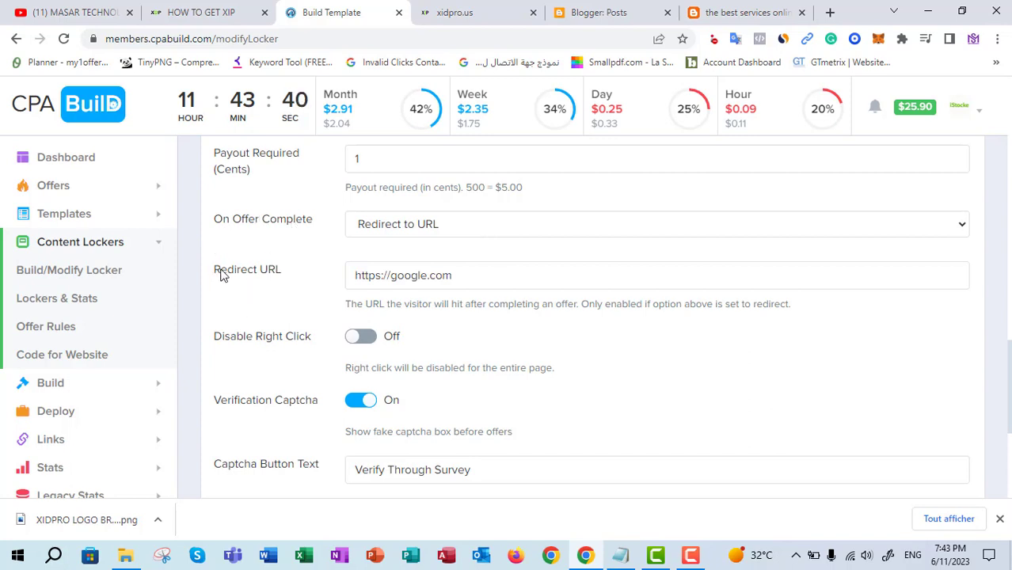
pyautogui.click(470, 12)
pyautogui.click(223, 39)
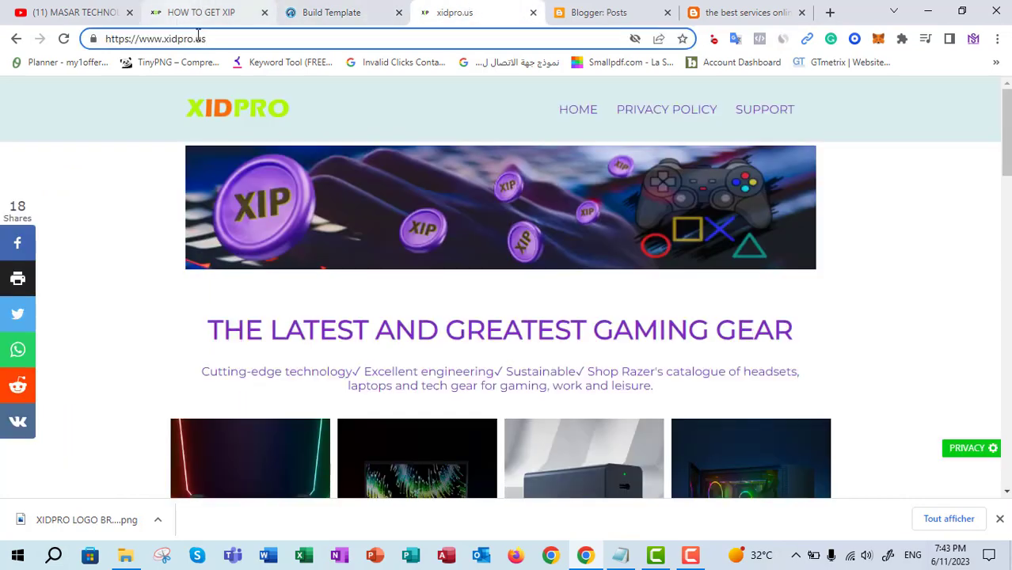
pyautogui.rightClick(223, 38)
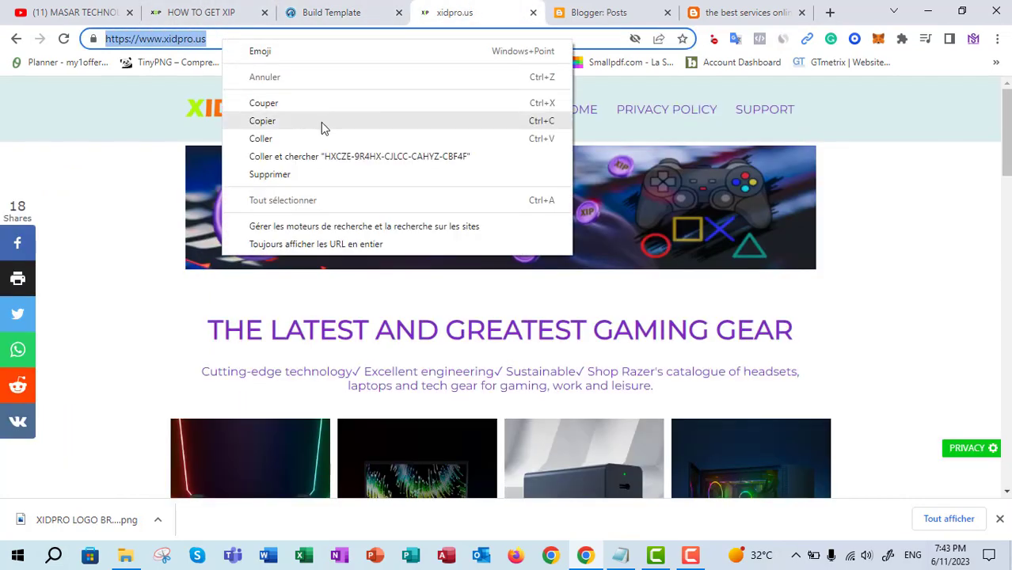
pyautogui.click(323, 122)
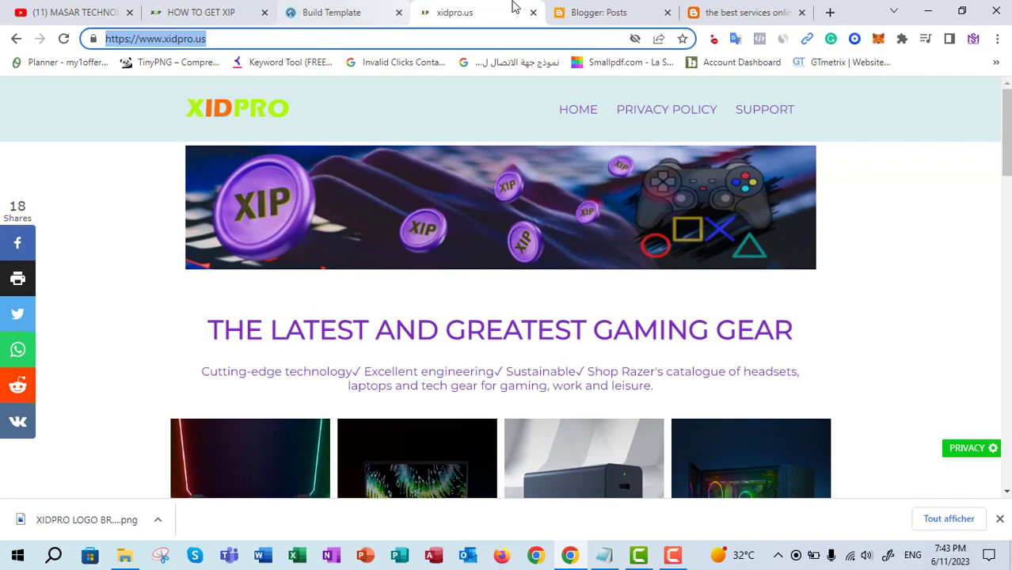
pyautogui.click(352, 11)
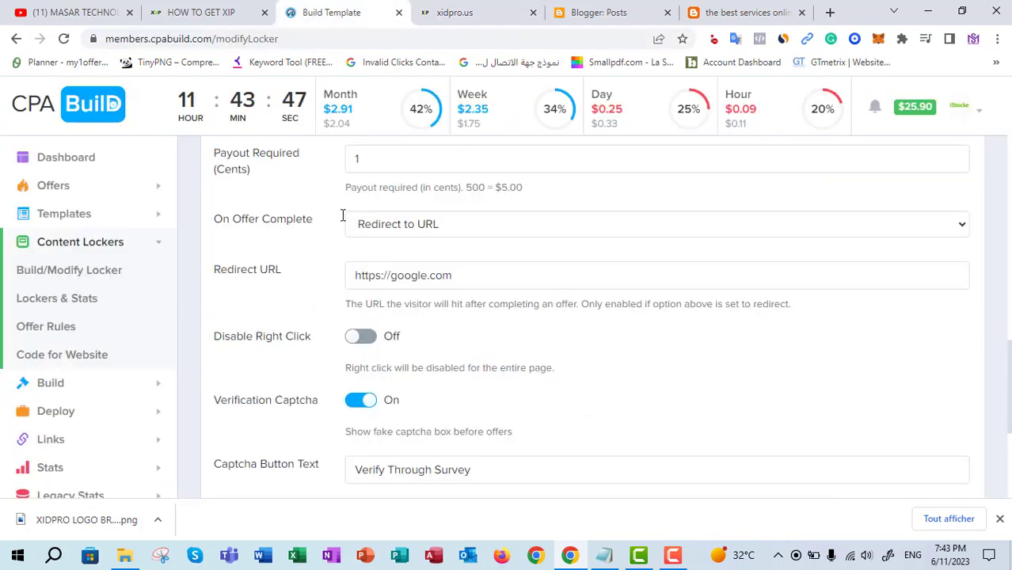
pyautogui.doubleClick(471, 275)
pyautogui.click(470, 275)
pyautogui.moveTo(472, 280); pyautogui.dragTo(331, 290)
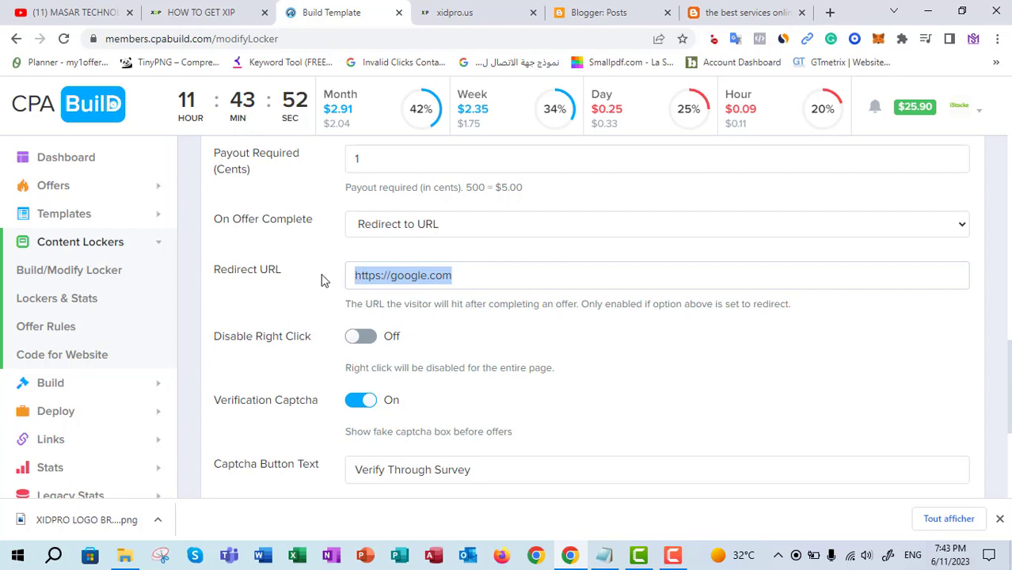
pyautogui.write('https://www.xidpro.us/')
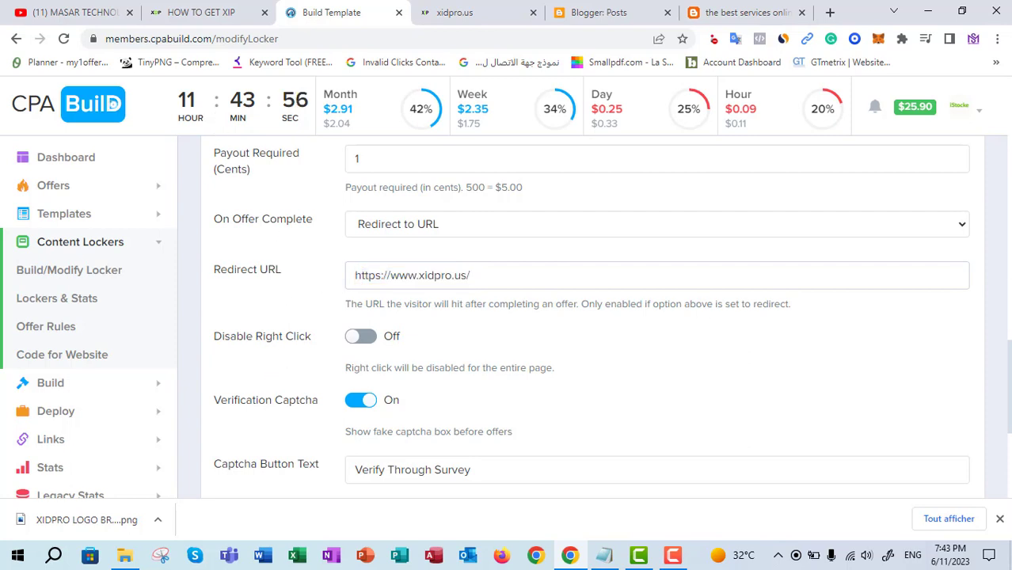
# - Save and preview the locker, checking its title and verification box in the preview
pyautogui.scroll(-3, 1005, 357)
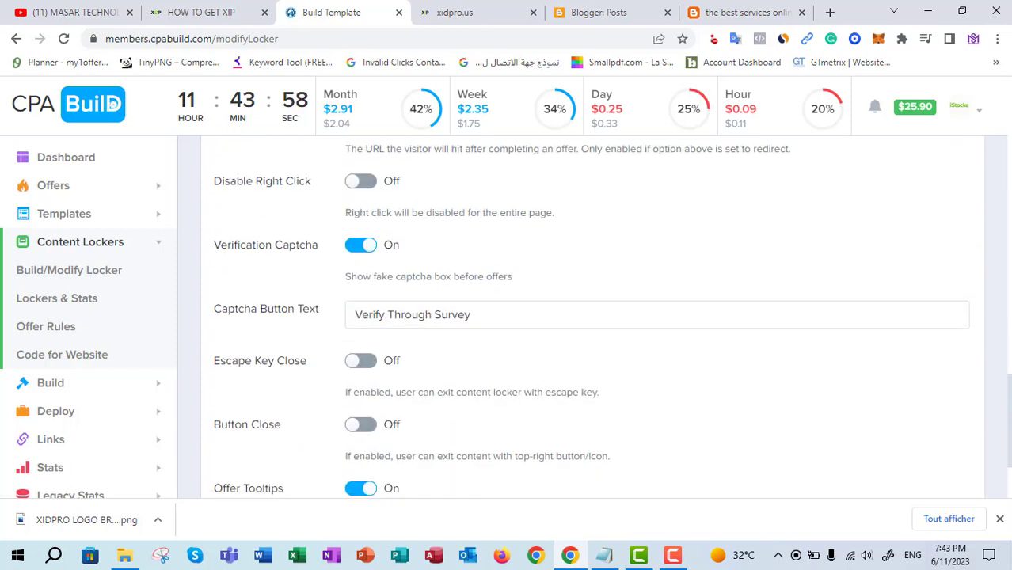
pyautogui.scroll(-1, 592, 317)
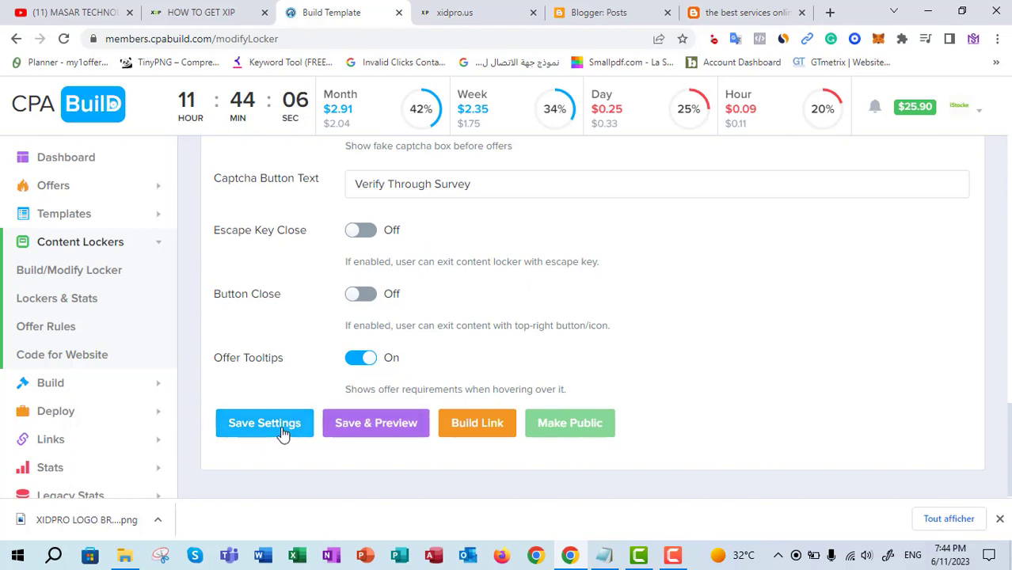
pyautogui.click(380, 429)
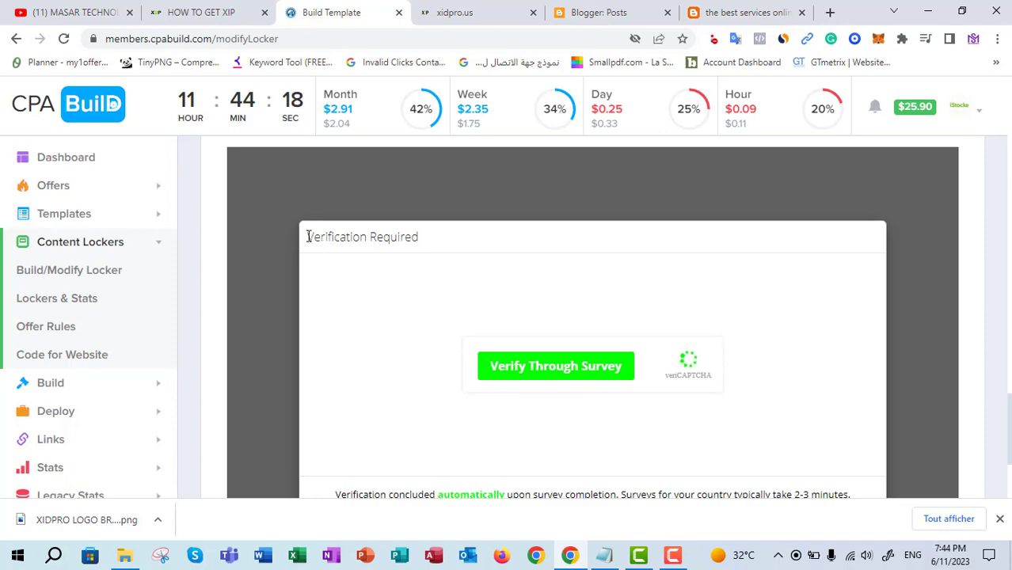
pyautogui.moveTo(308, 237); pyautogui.dragTo(448, 248)
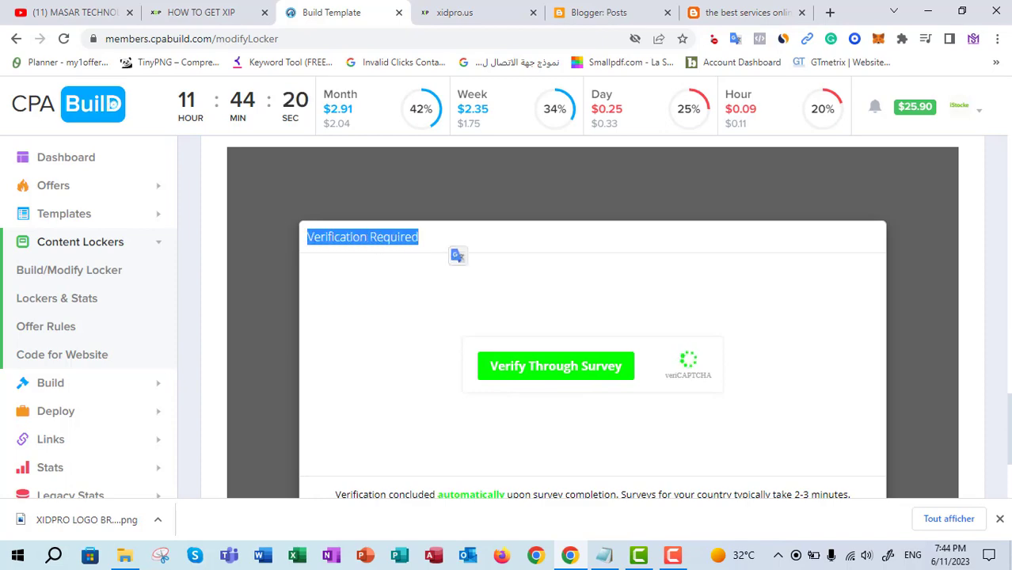
pyautogui.scroll(-3, 592, 317)
pyautogui.moveTo(1006, 473); pyautogui.dragTo(994, 409)
pyautogui.scroll(3, 994, 397)
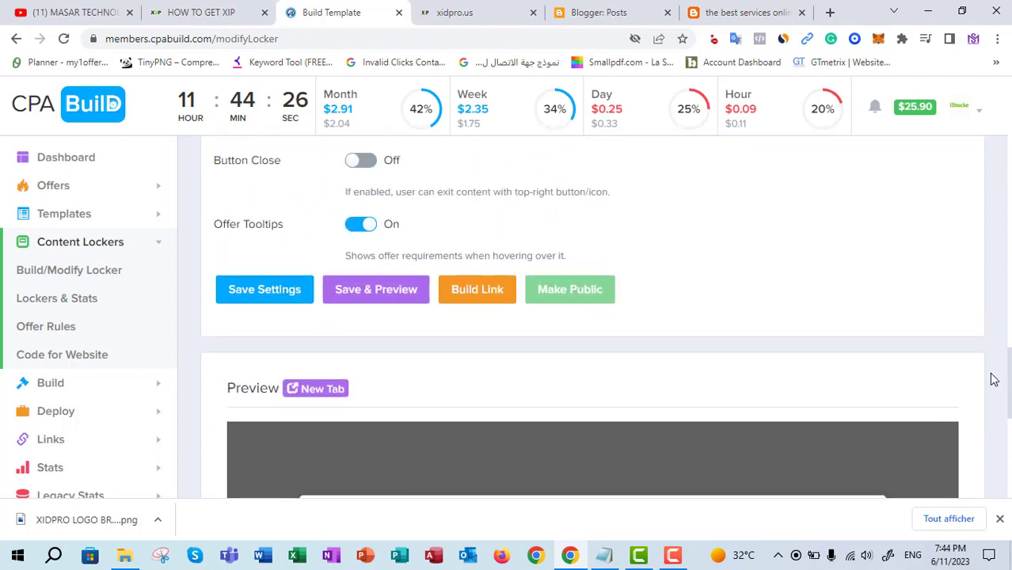
# - Save the locker's settings and dismiss the confirmation
pyautogui.click(295, 309)
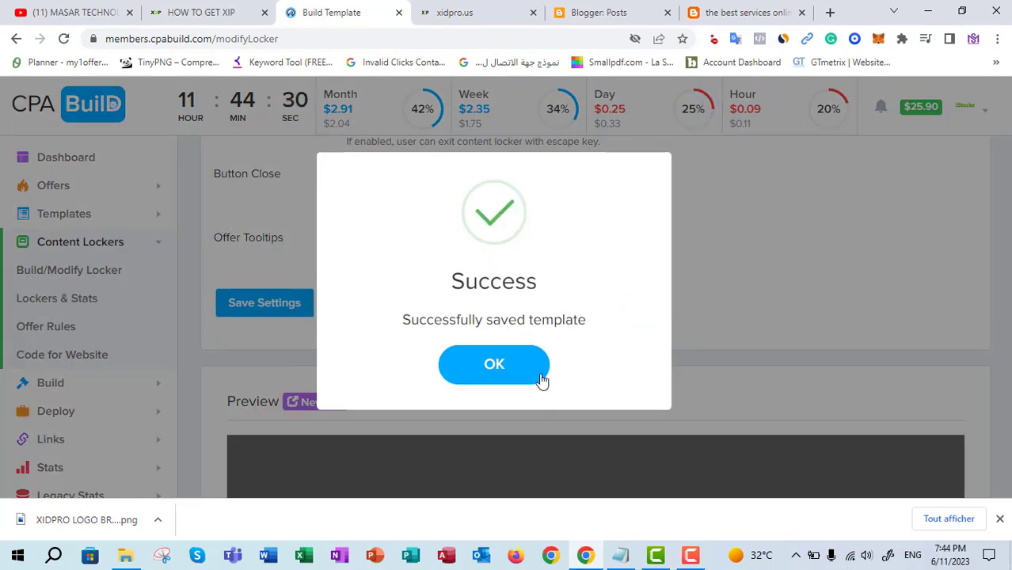
pyautogui.moveTo(455, 275); pyautogui.dragTo(562, 296)
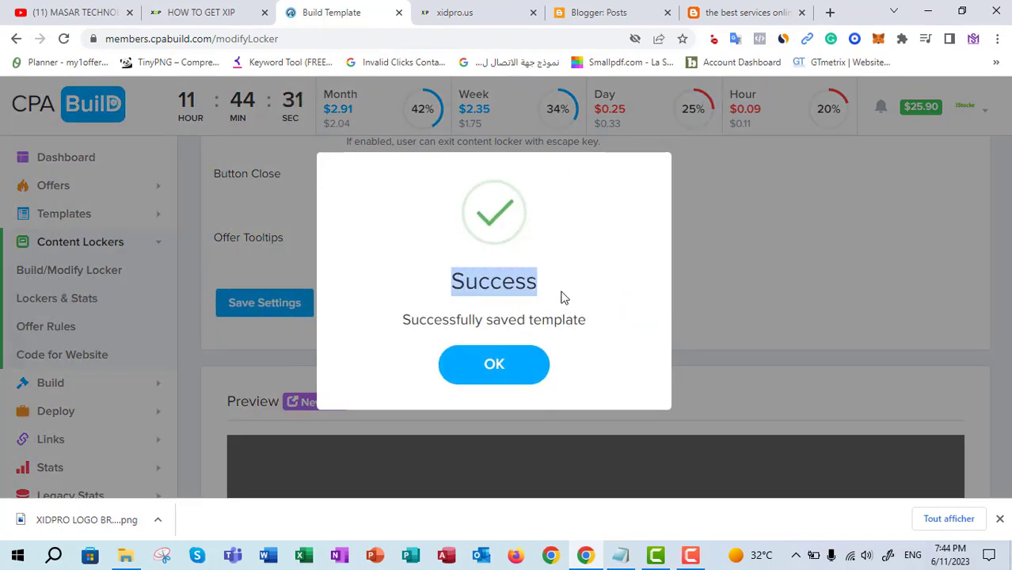
pyautogui.click(477, 366)
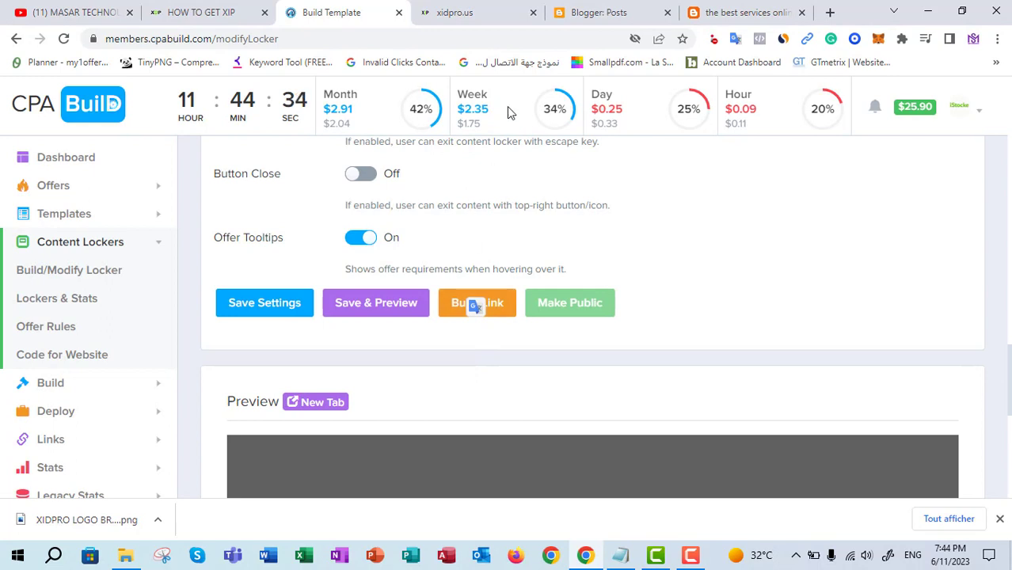
pyautogui.click(712, 11)
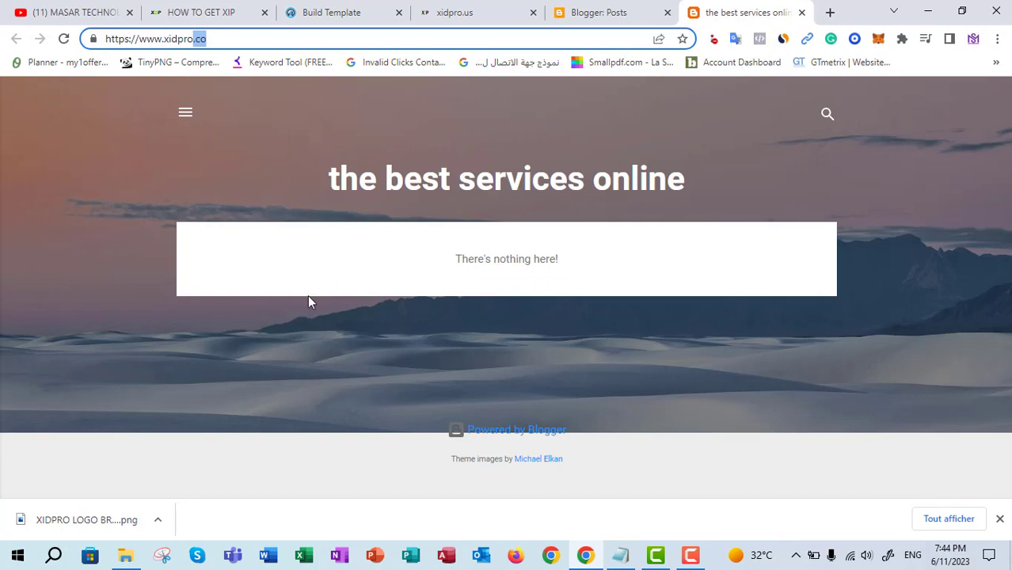
pyautogui.click(140, 39)
pyautogui.doubleClick(149, 39)
pyautogui.moveTo(140, 39); pyautogui.dragTo(94, 45)
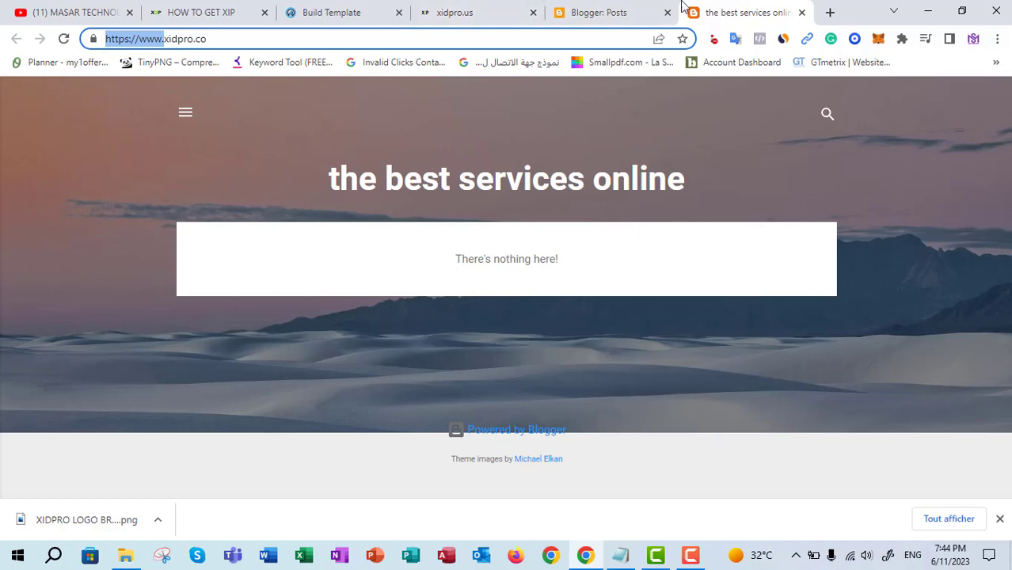
# - Return to CPABuild and view the statistics on the account dashboard
pyautogui.click(332, 10)
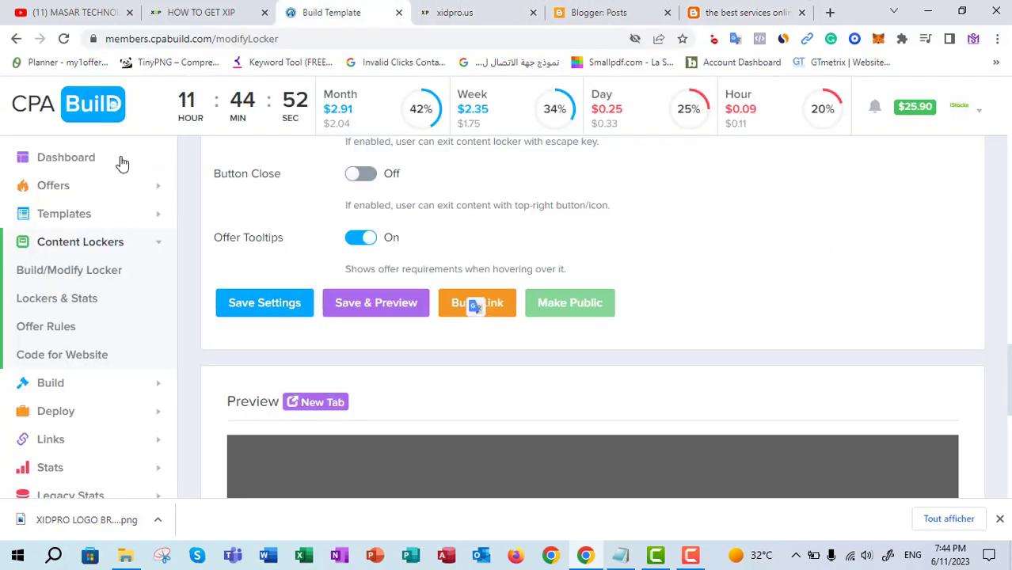
pyautogui.click(67, 162)
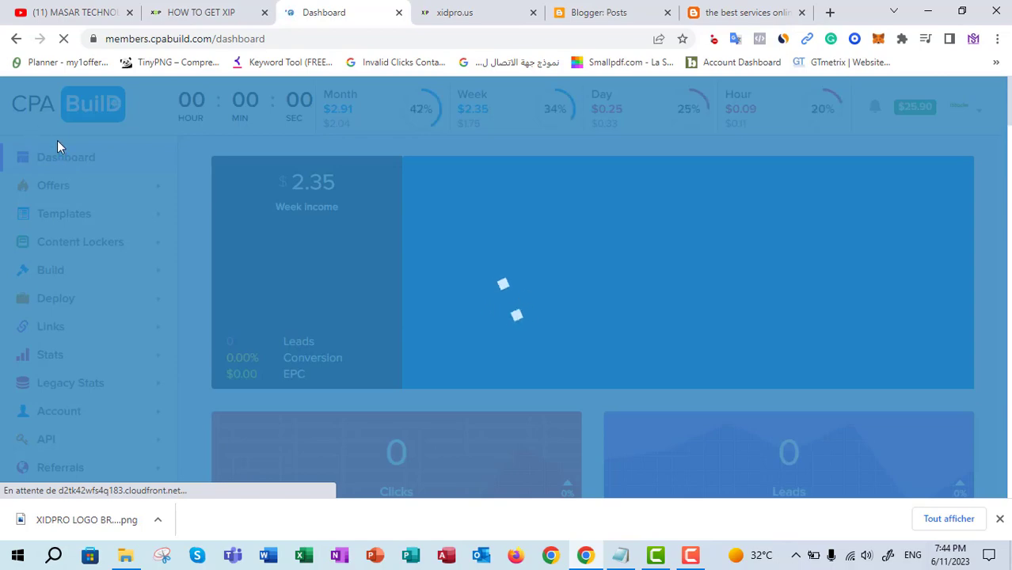
pyautogui.scroll(-9, 1006, 195)
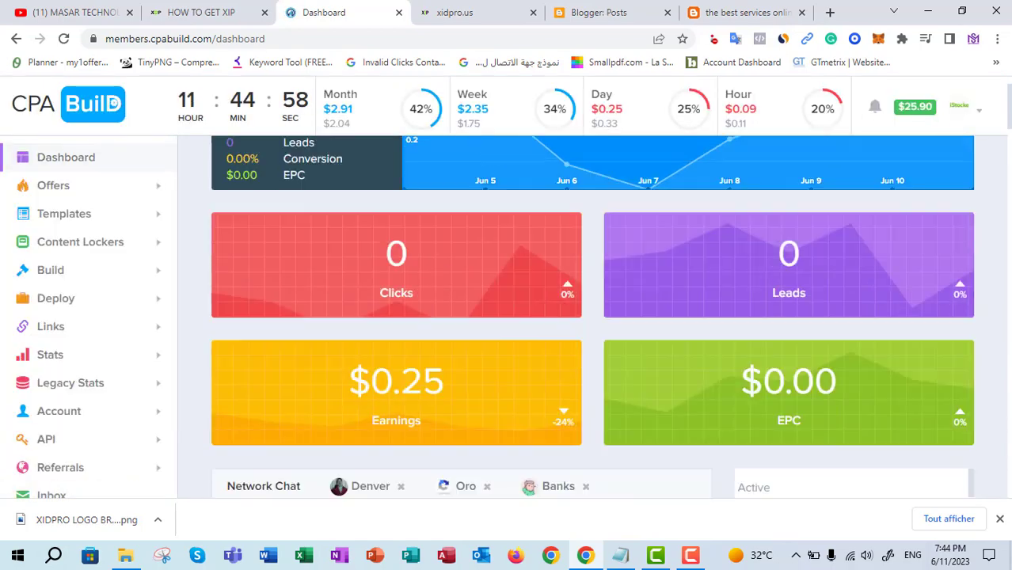
# - Browse the featured templates on the dashboard, going through their descriptions, ratings and preview images
pyautogui.scroll(-10, 1002, 214)
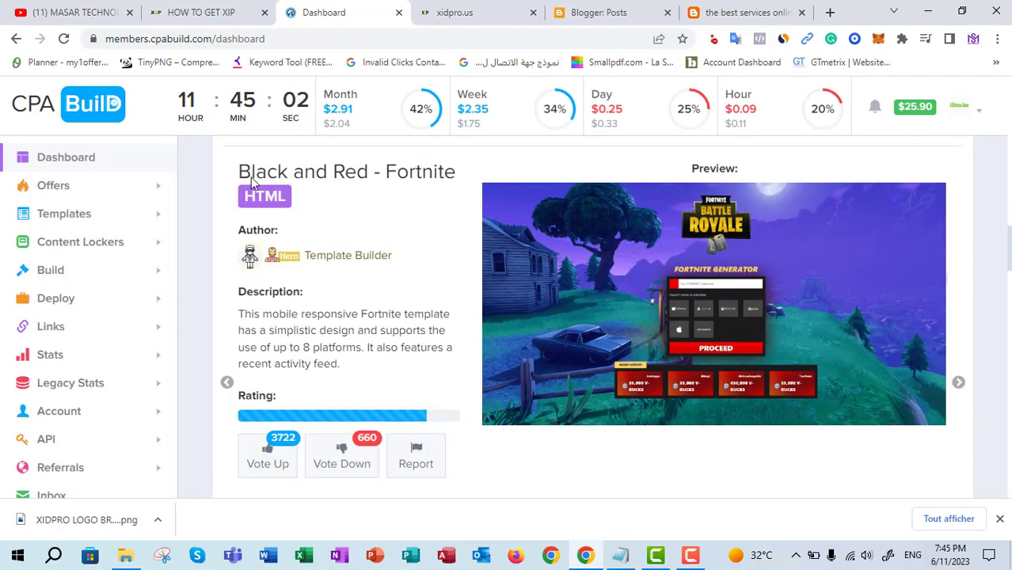
pyautogui.click(226, 384)
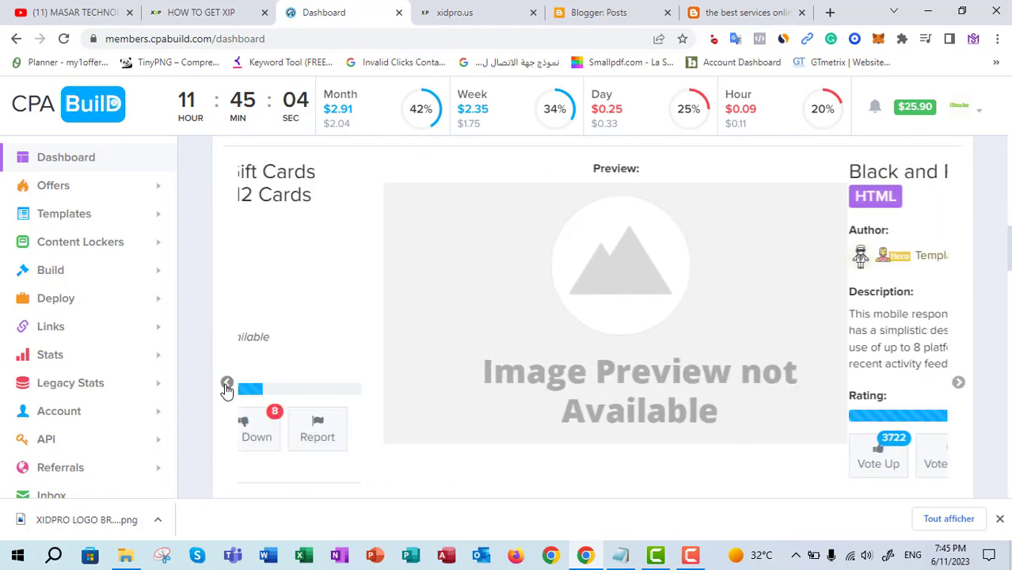
pyautogui.click(227, 383)
pyautogui.click(226, 383)
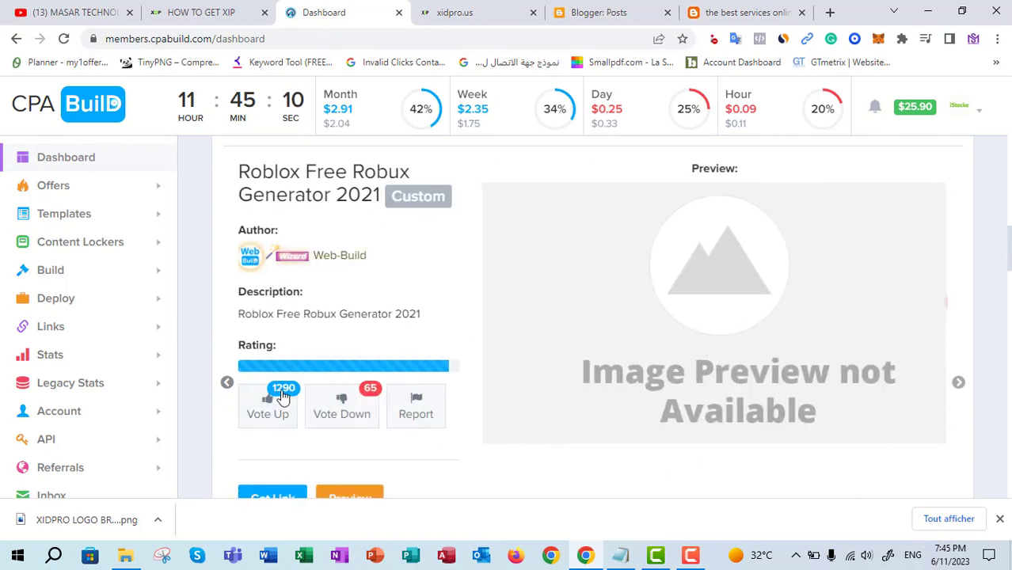
pyautogui.click(228, 383)
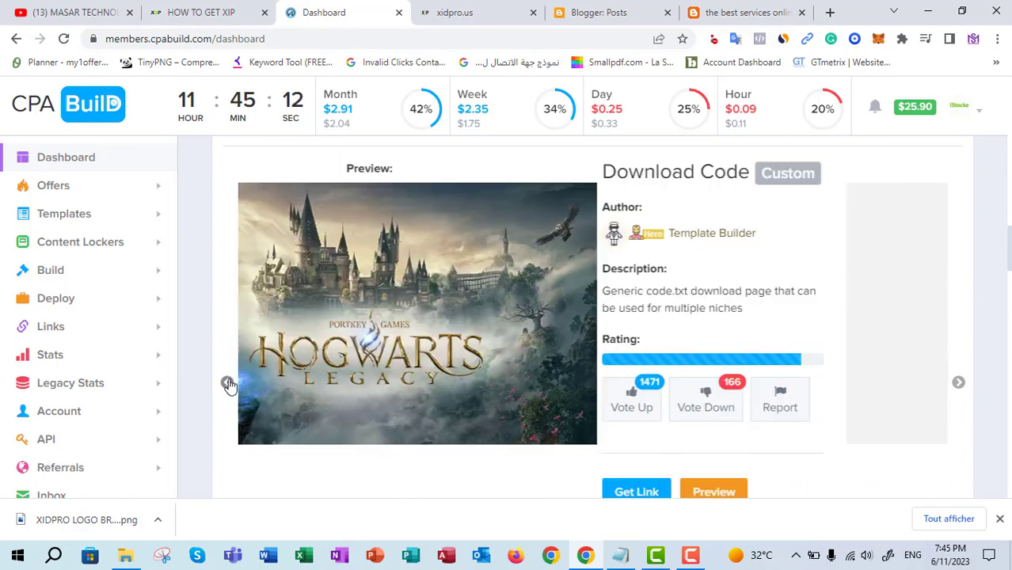
pyautogui.click(229, 383)
pyautogui.click(228, 383)
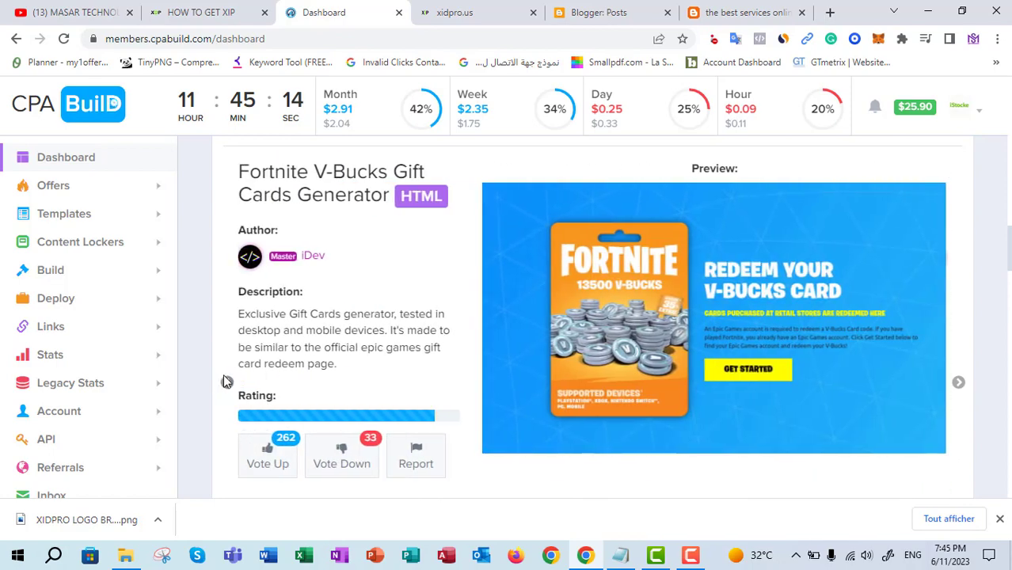
pyautogui.click(226, 383)
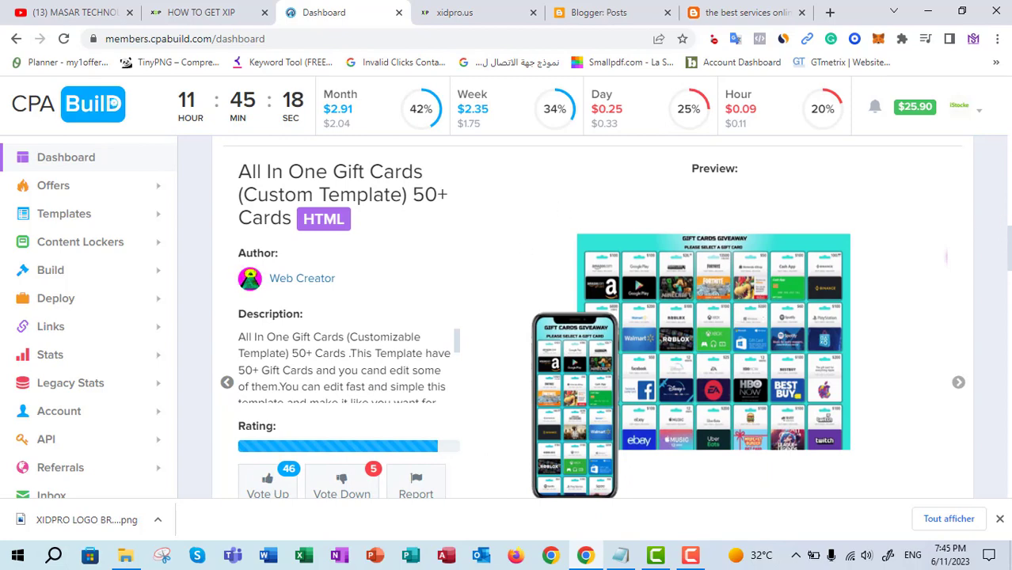
# - Search the All Templates list for PUBG
pyautogui.scroll(-10, 1009, 312)
pyautogui.scroll(1, 1009, 313)
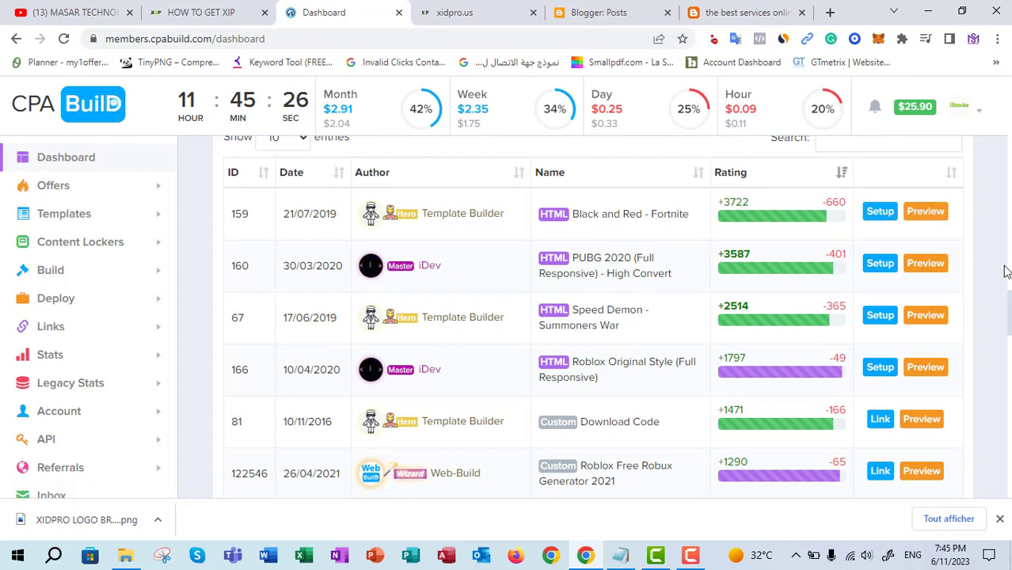
pyautogui.scroll(1, 985, 301)
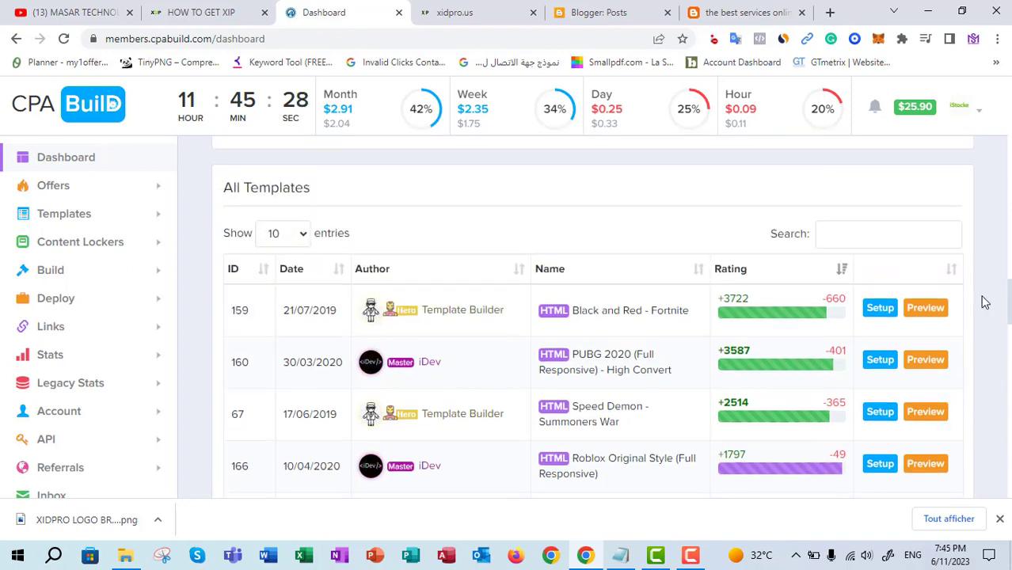
pyautogui.click(844, 231)
pyautogui.write('P')
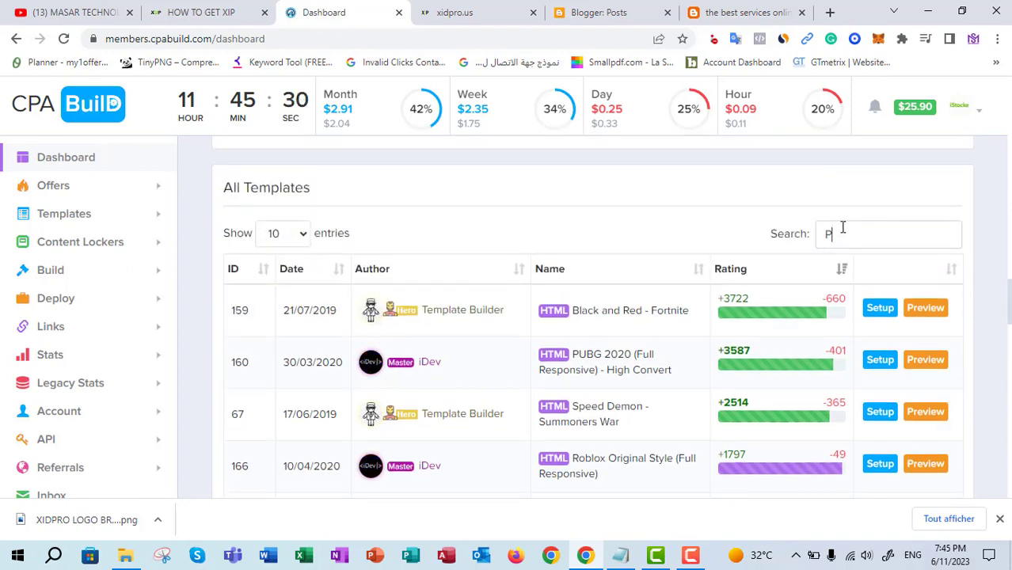
pyautogui.write('UBG')
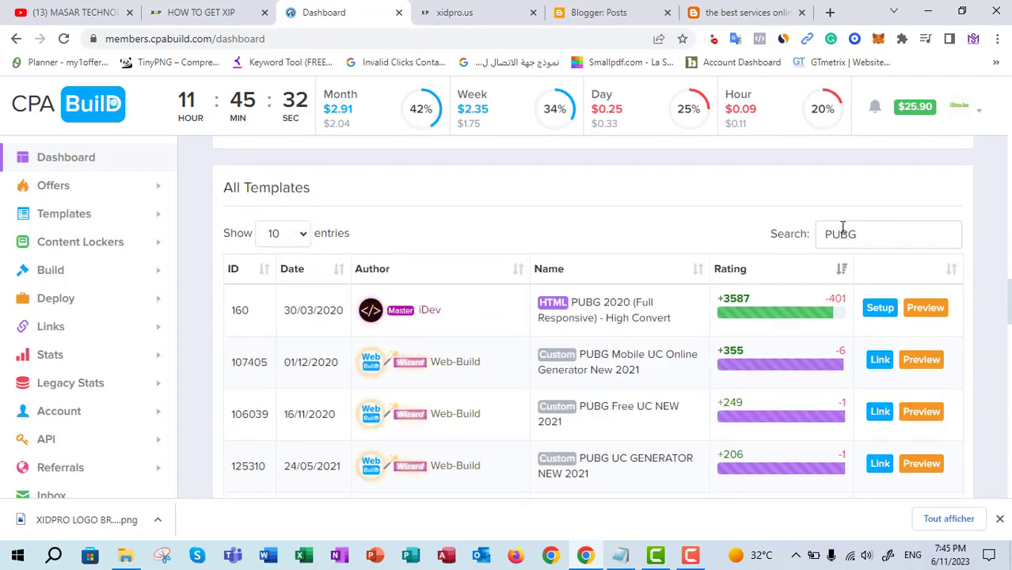
# - Preview the PUBG 2020 (Full Responsive) - High Convert template, close the preview and look through the remaining PUBG templates
pyautogui.click(927, 309)
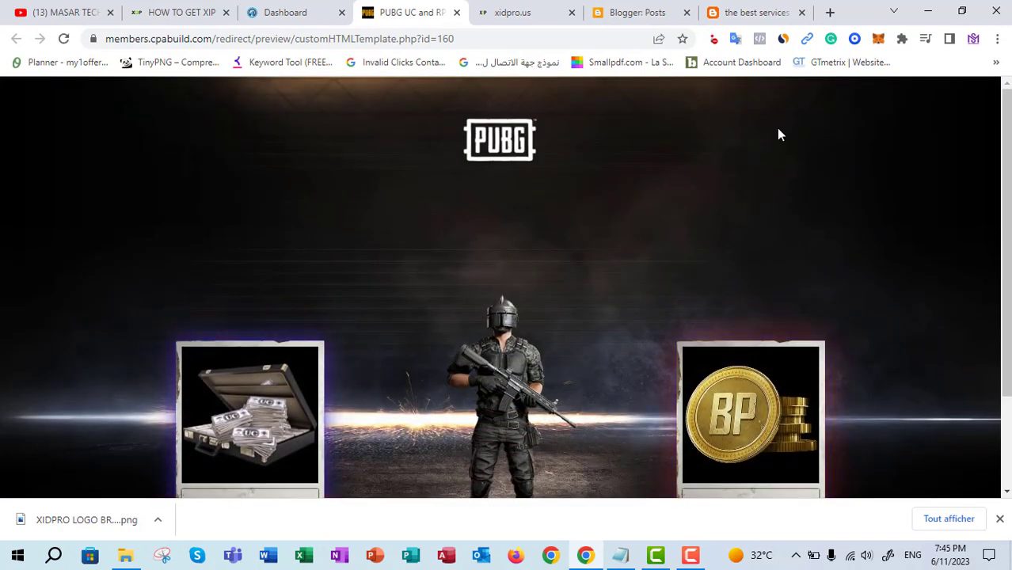
pyautogui.click(456, 12)
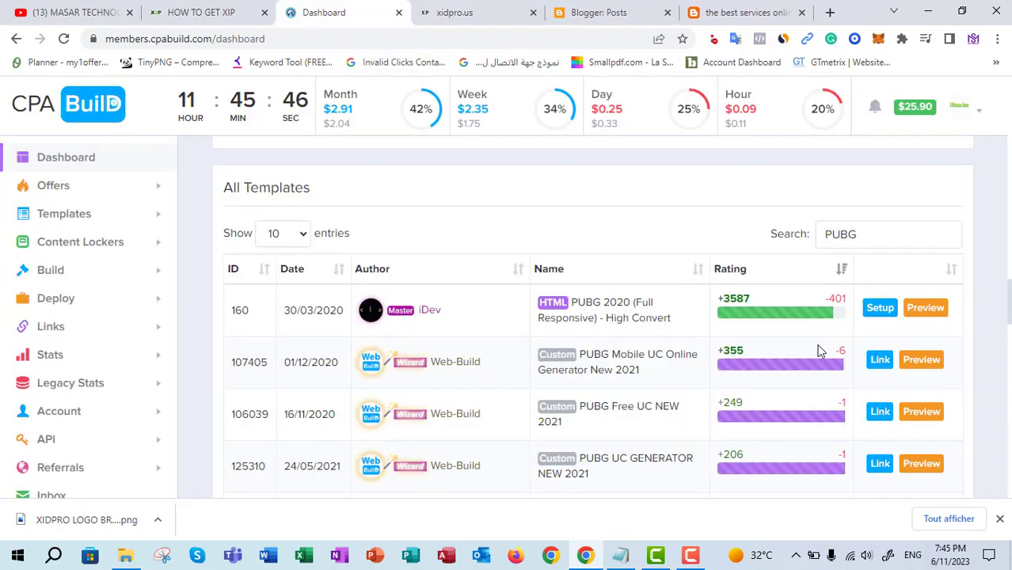
pyautogui.scroll(-6, 592, 317)
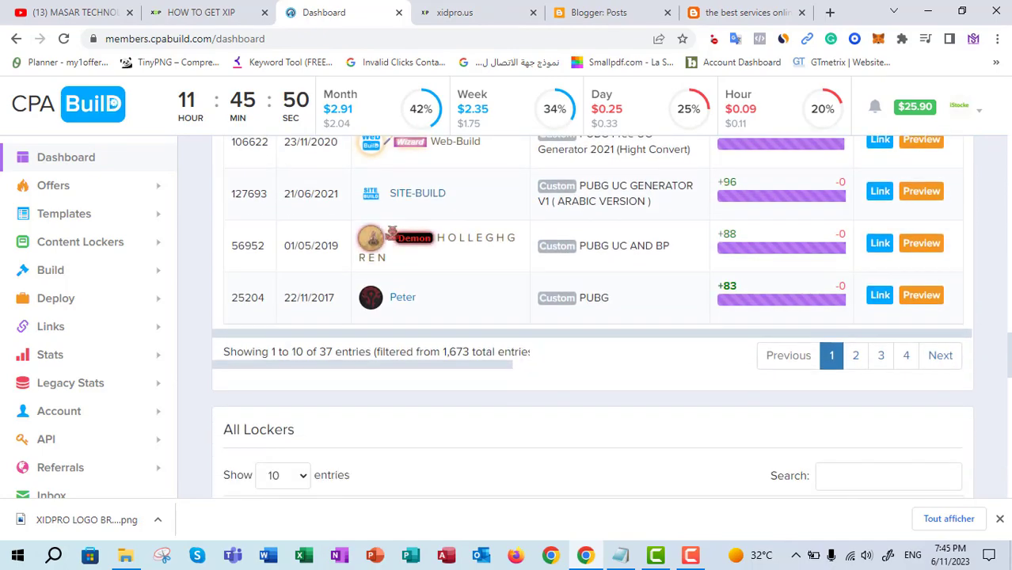
pyautogui.scroll(-3, 592, 317)
# - Open the setup of the featured template All In One Gift Cards (Custom Template) 50+ Cards
pyautogui.scroll(6, 592, 317)
pyautogui.scroll(6, 339, 344)
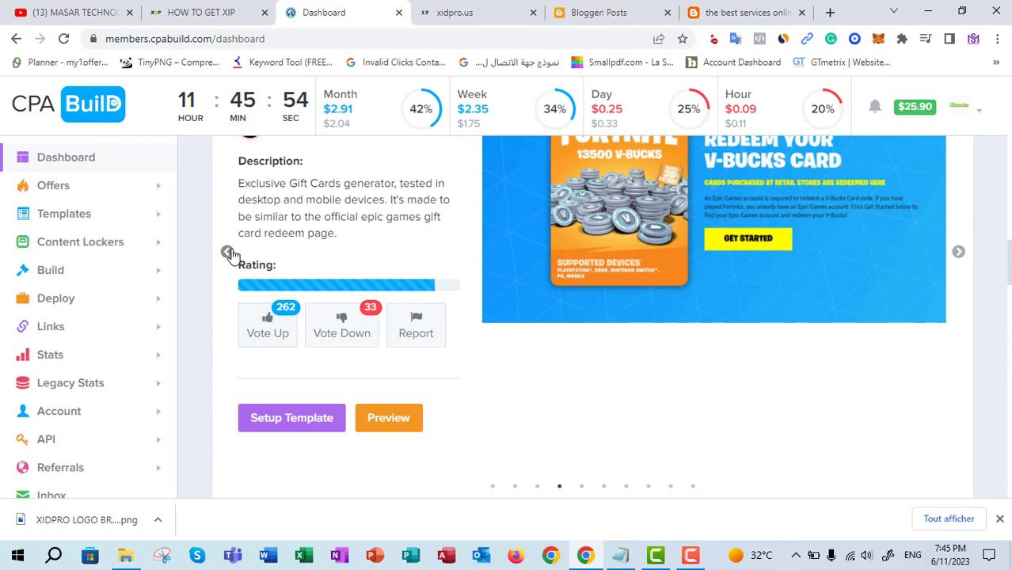
pyautogui.click(227, 253)
pyautogui.scroll(2, 935, 285)
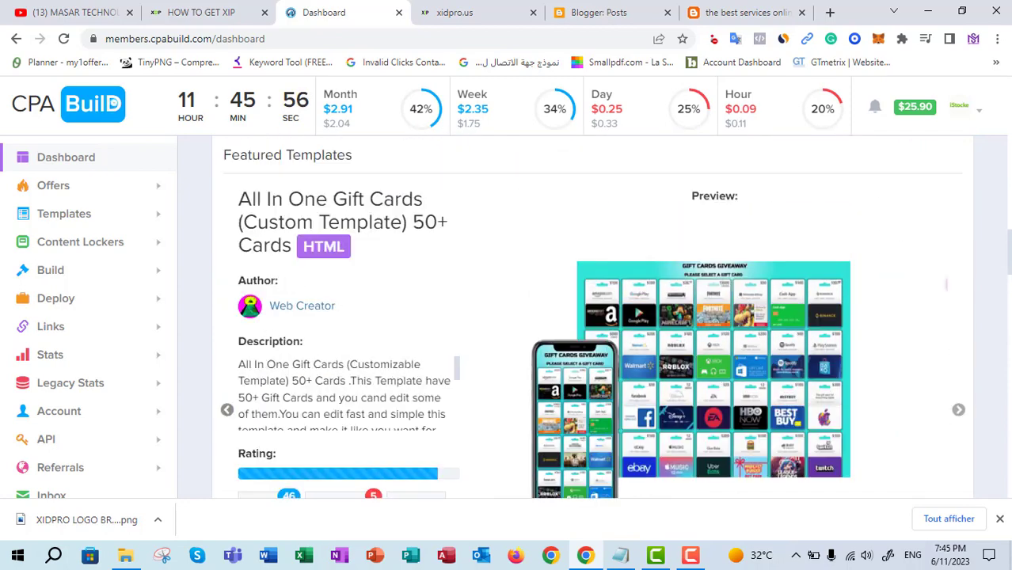
pyautogui.scroll(-3, 861, 333)
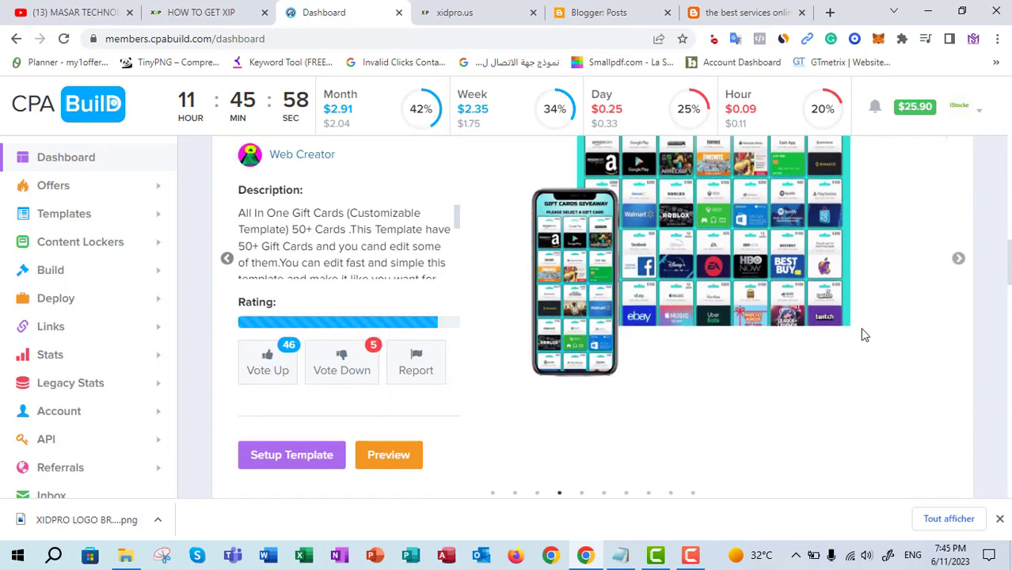
pyautogui.click(298, 455)
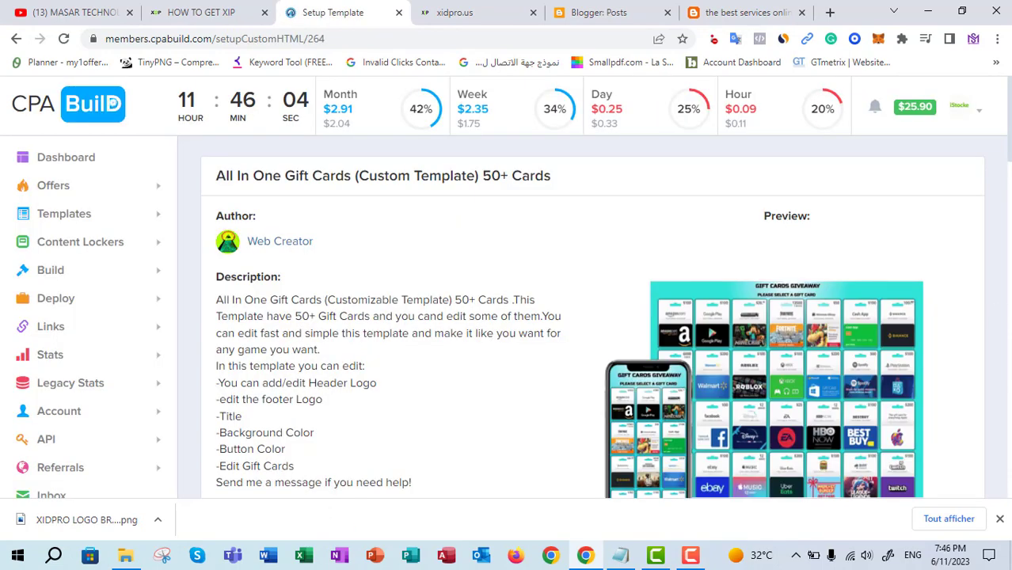
# - Assign XIDPRO as both the content locker and the mobile content locker of the gift card template
pyautogui.scroll(-8, 1006, 263)
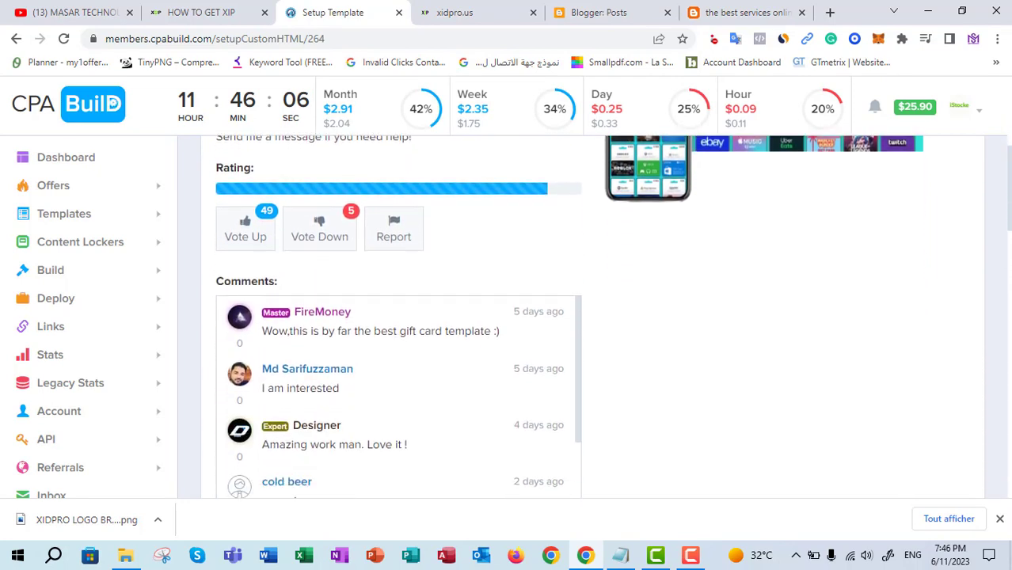
pyautogui.scroll(-4, 1006, 263)
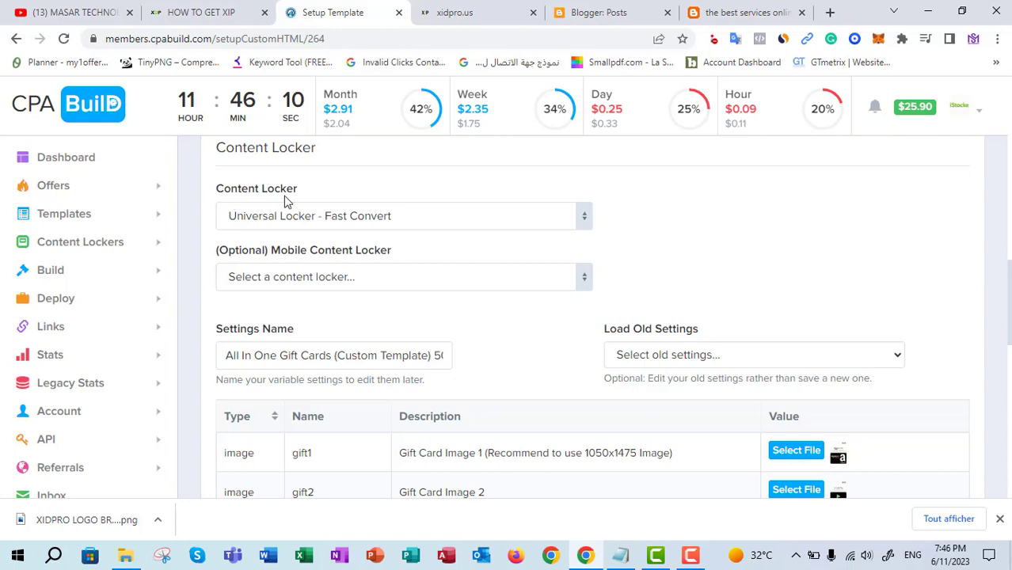
pyautogui.click(583, 217)
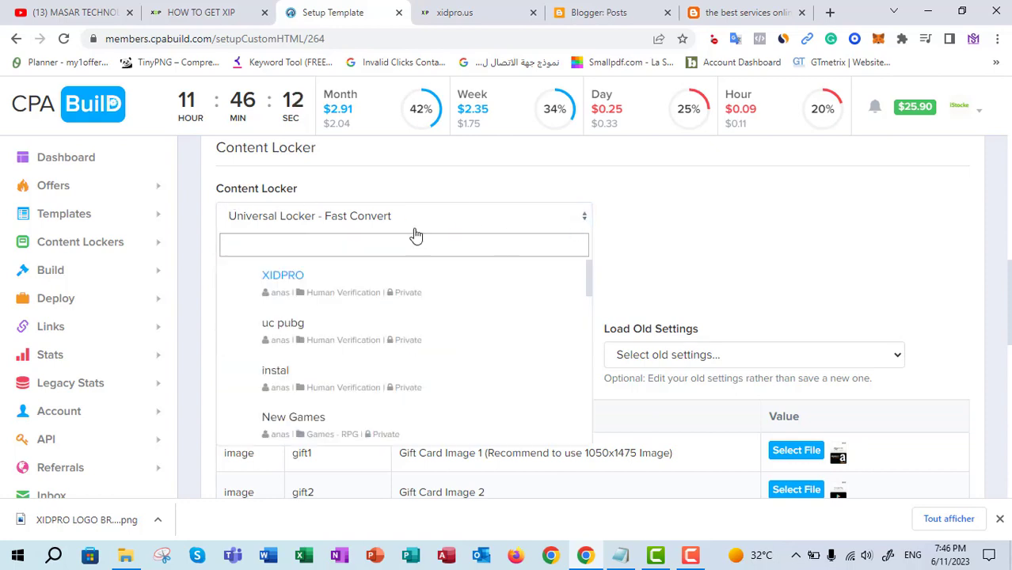
pyautogui.click(282, 279)
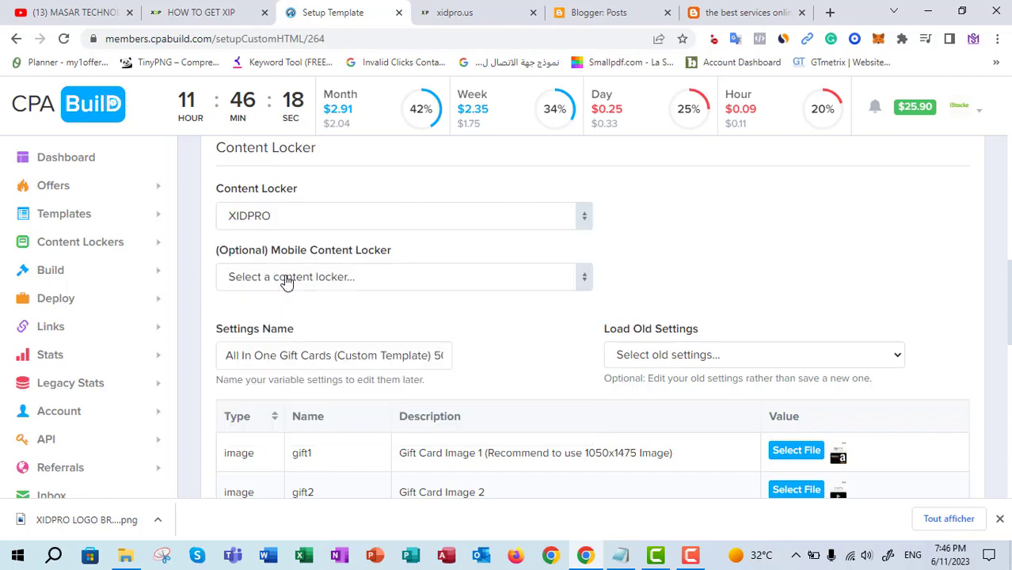
pyautogui.click(580, 281)
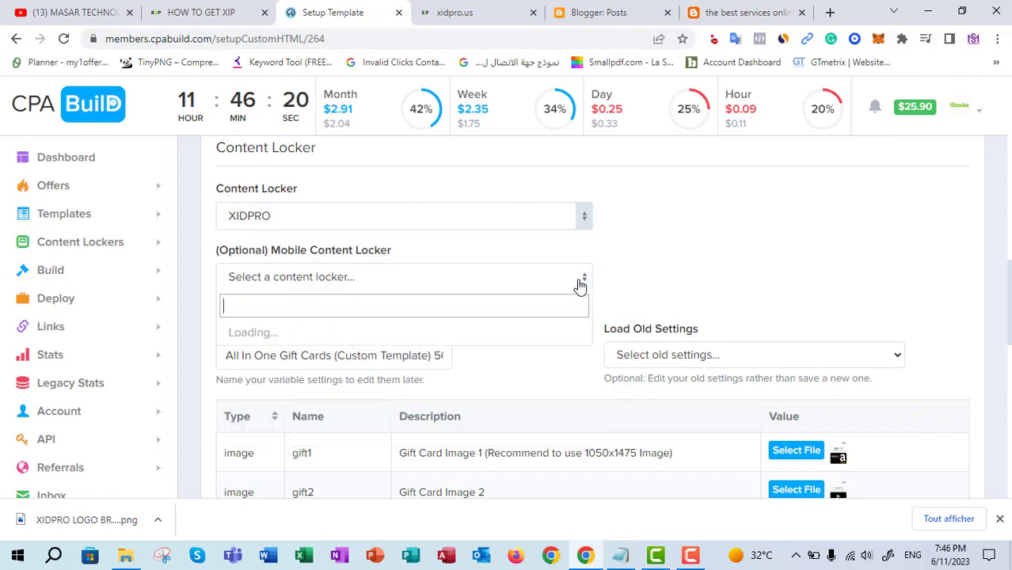
pyautogui.click(284, 339)
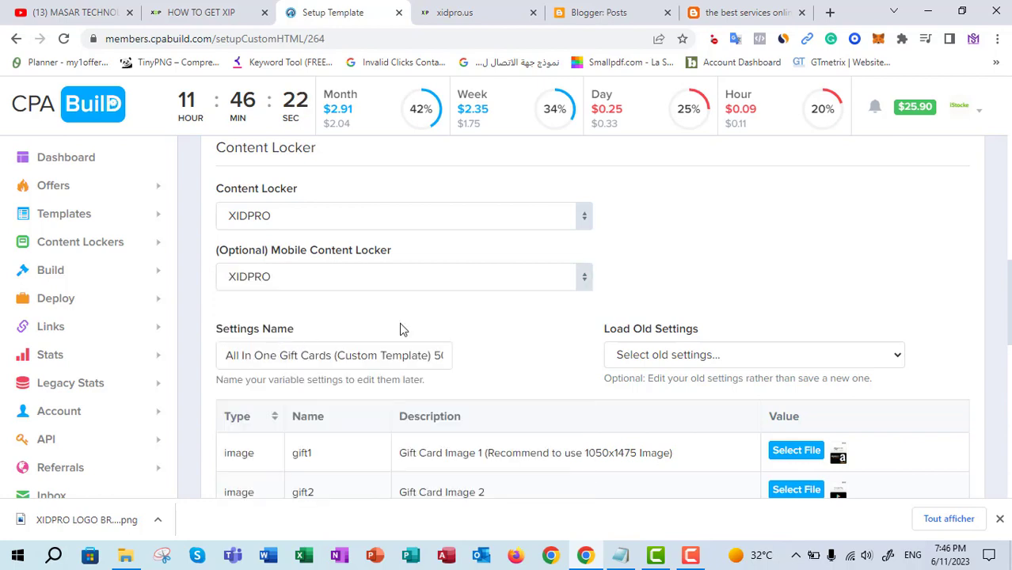
# - Upload the image XIDPRO LOGO BRANDS from the Desktop and set it as the template's logoup logo
pyautogui.scroll(-2, 1008, 299)
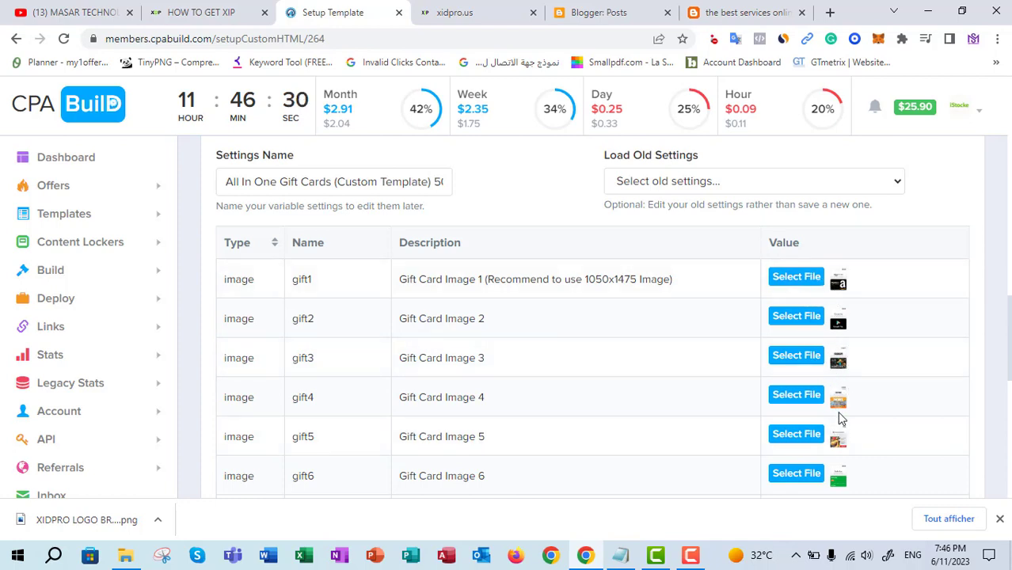
pyautogui.scroll(-2, 879, 211)
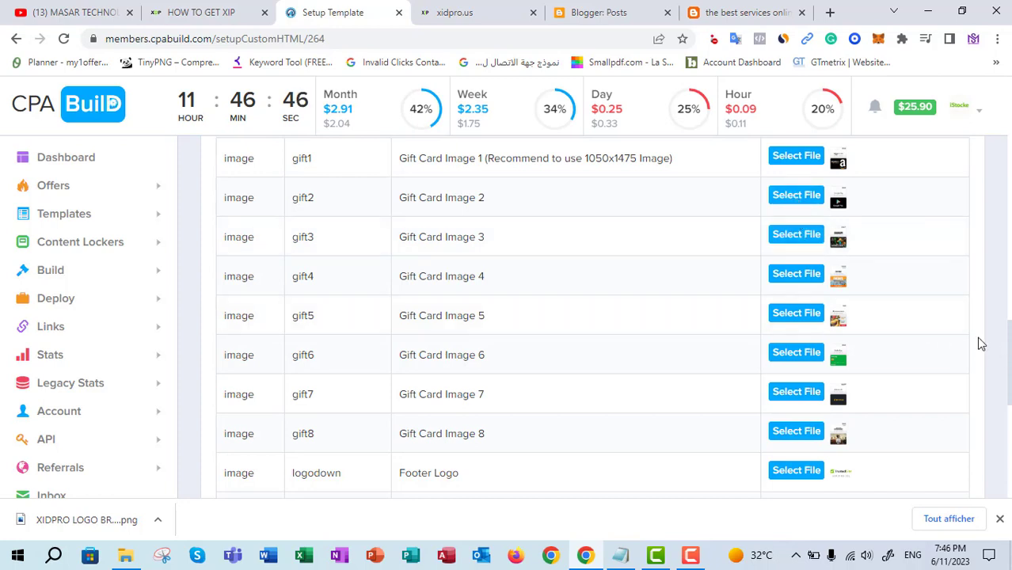
pyautogui.scroll(-3, 1009, 404)
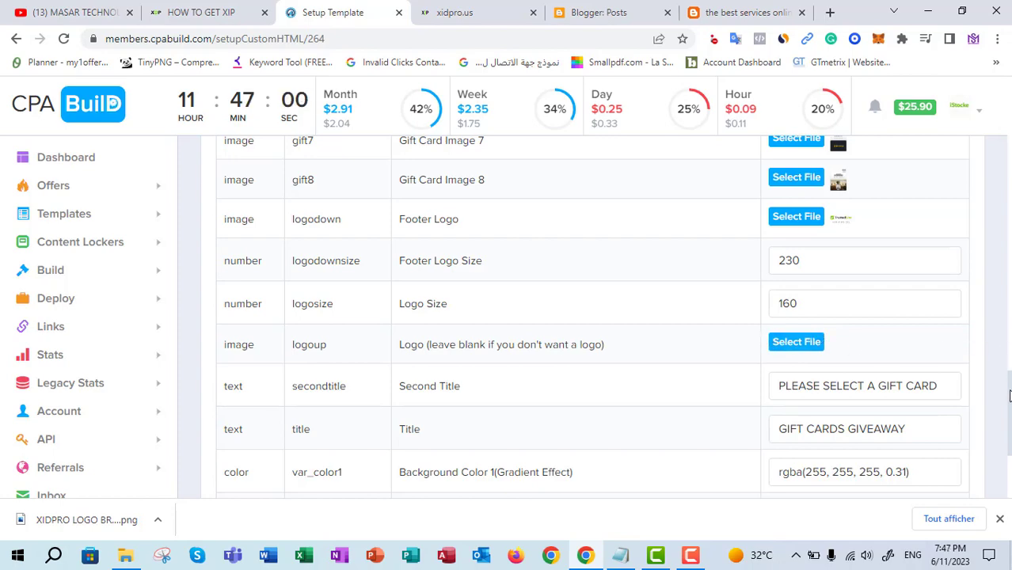
pyautogui.moveTo(1010, 393)
pyautogui.mouseDown()
pyautogui.moveTo(1009, 438)
pyautogui.moveTo(1009, 392)
pyautogui.mouseUp()
pyautogui.click(796, 343)
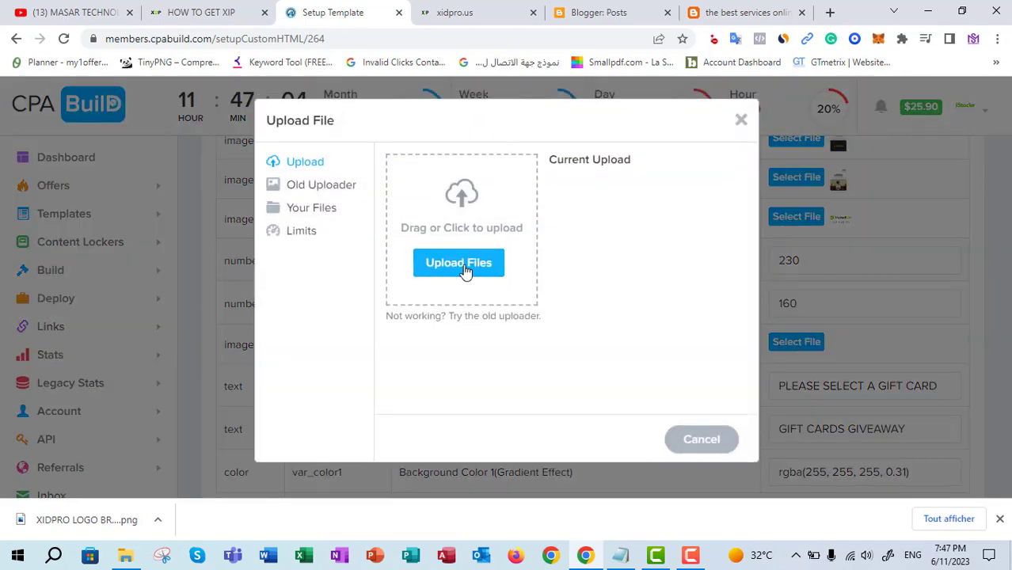
pyautogui.click(465, 268)
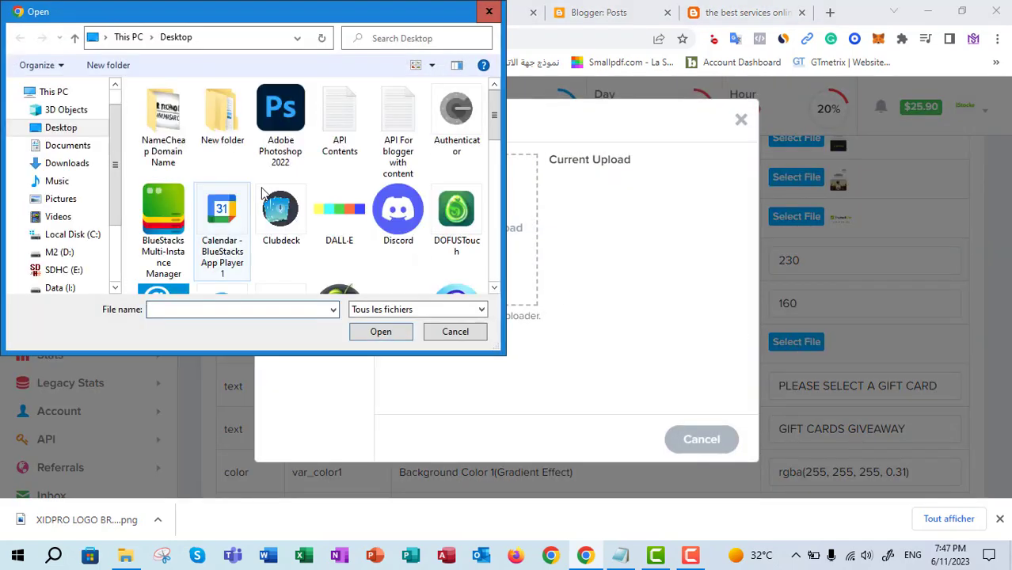
pyautogui.click(64, 127)
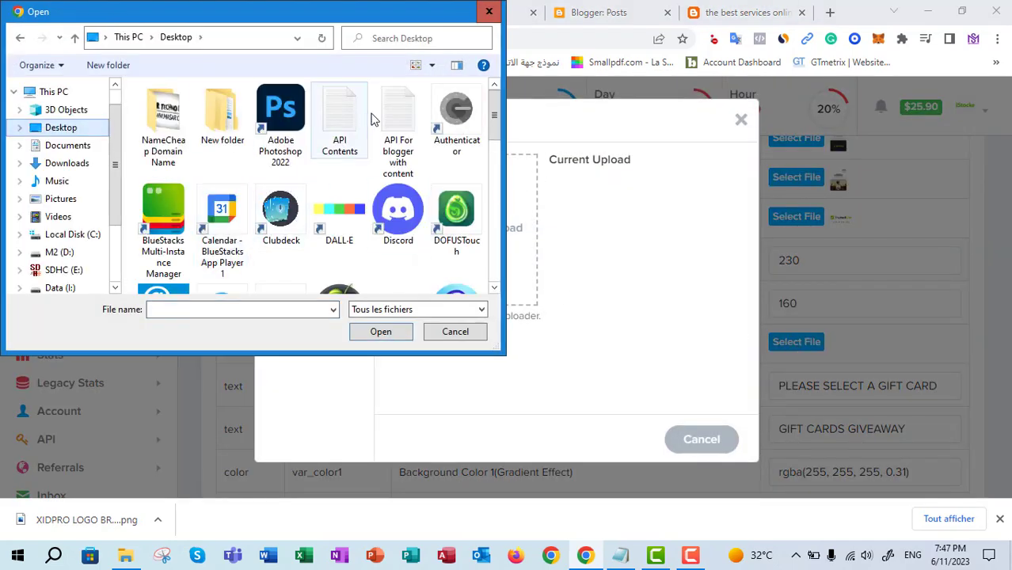
pyautogui.moveTo(495, 131); pyautogui.dragTo(505, 249)
pyautogui.click(339, 178)
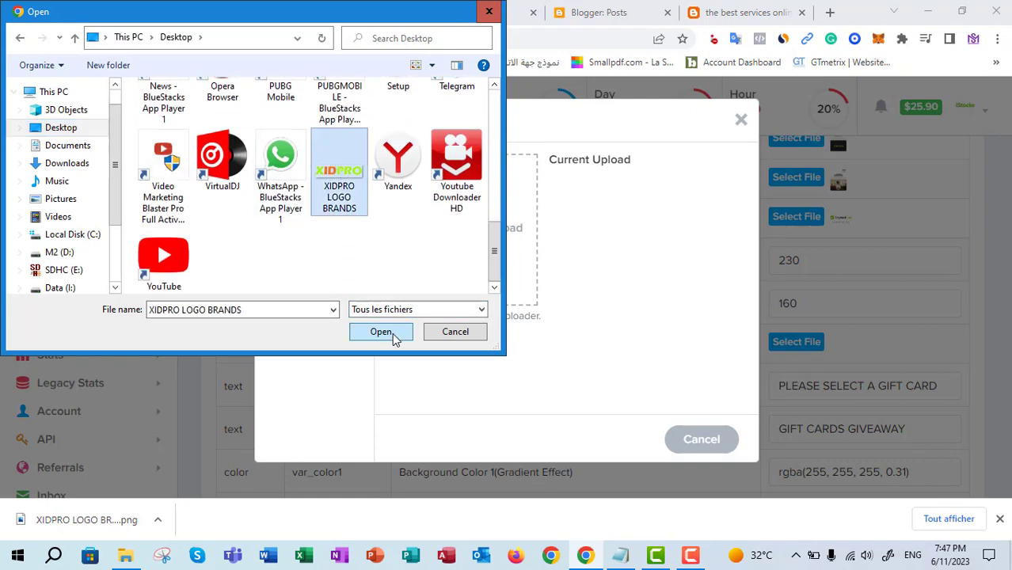
pyautogui.click(380, 332)
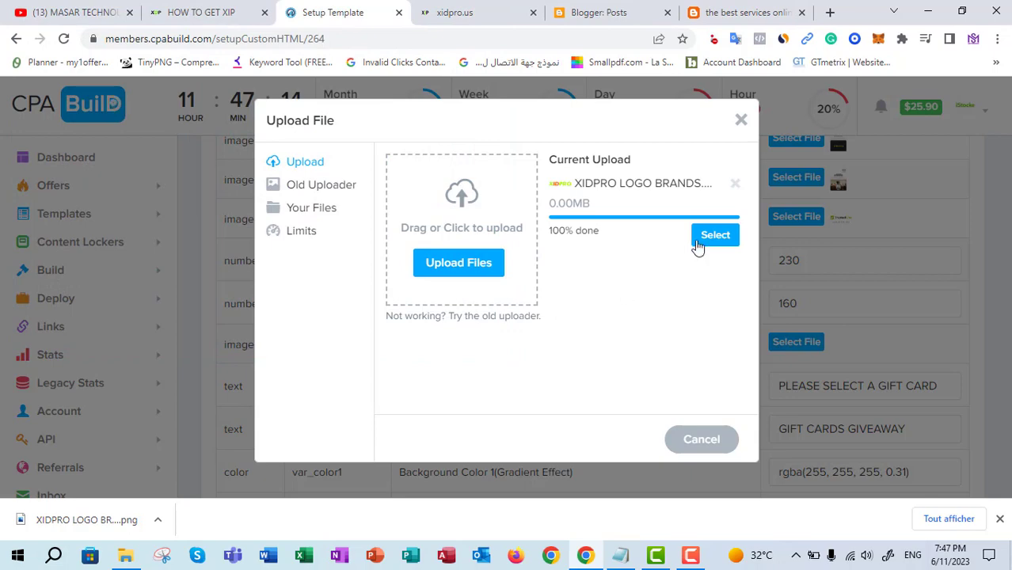
pyautogui.click(713, 237)
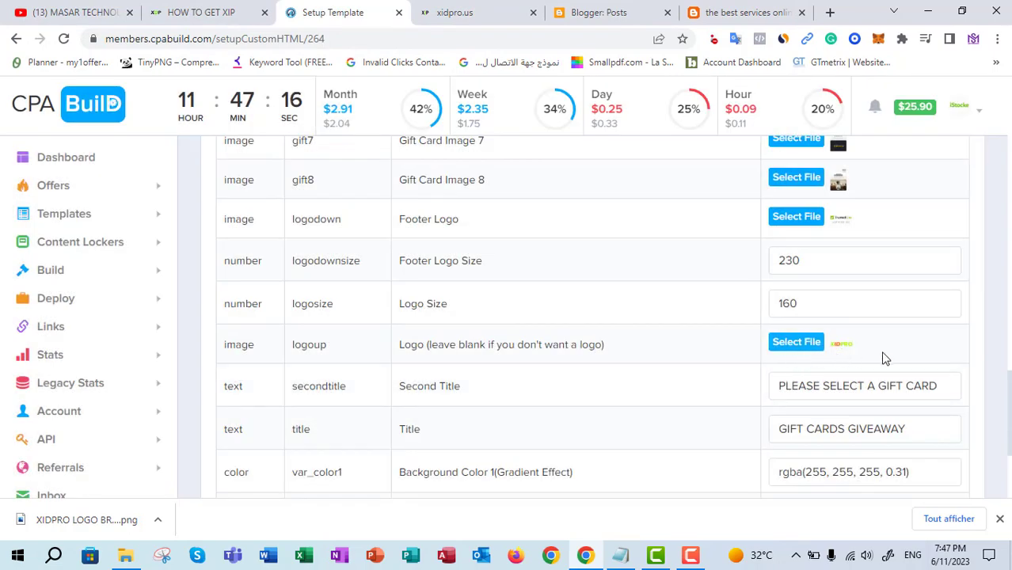
# - Save the gift card template's settings and show its preview
pyautogui.scroll(-2, 763, 357)
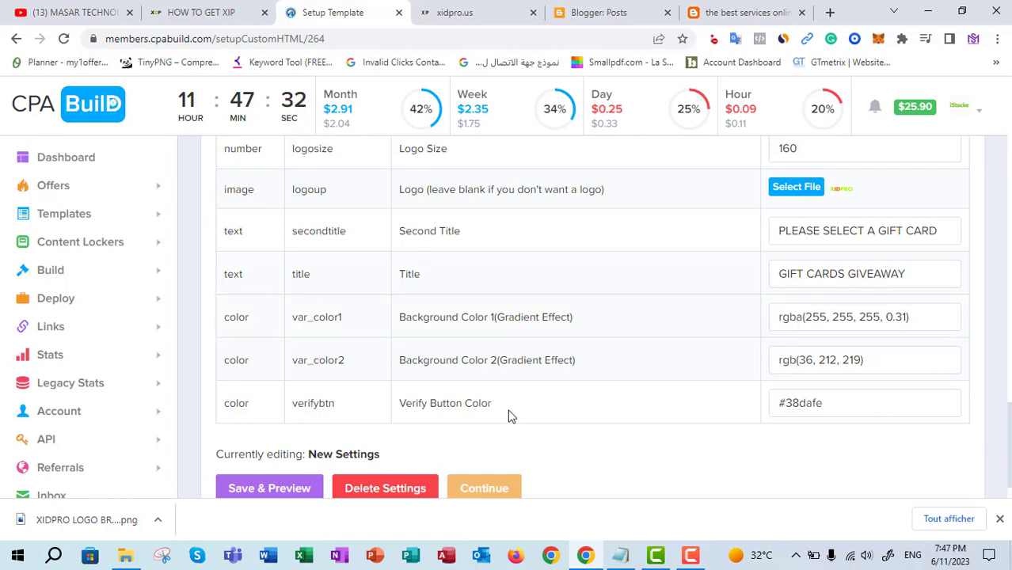
pyautogui.scroll(-1, 916, 442)
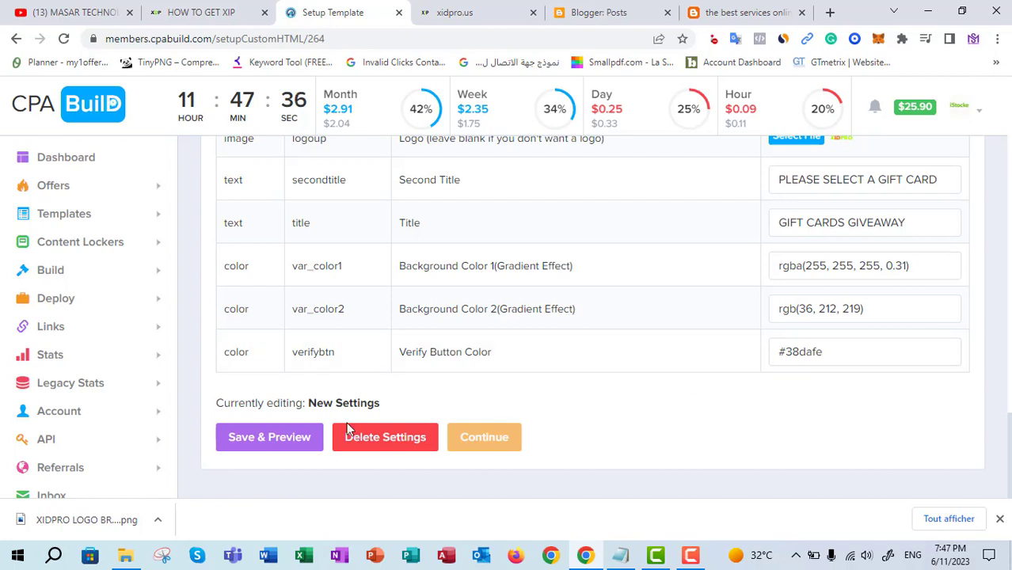
pyautogui.click(287, 442)
pyautogui.scroll(-2, 899, 301)
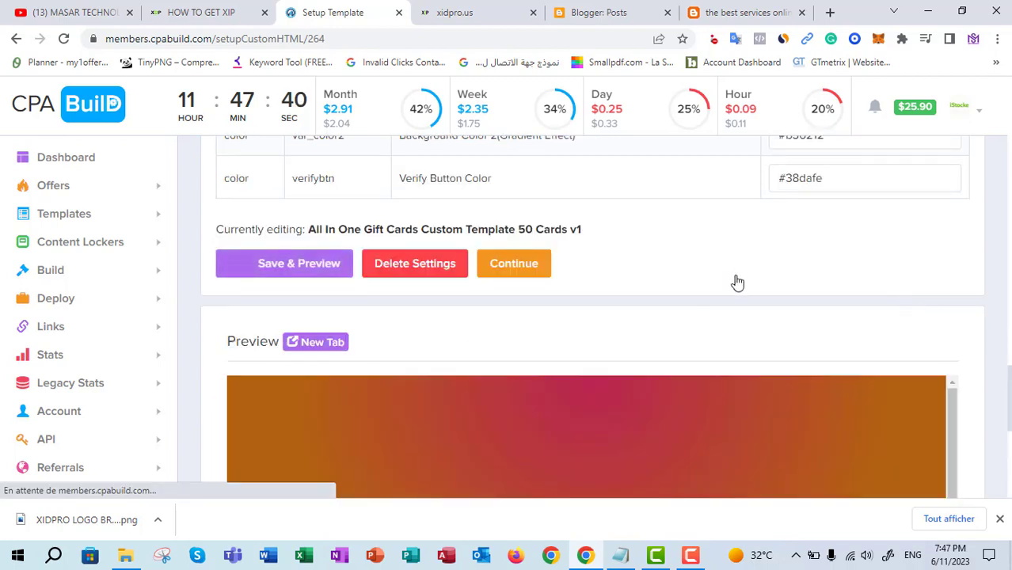
# - Look through the gift cards in the embedded template preview down to the end and return to its start
pyautogui.scroll(-3, 738, 283)
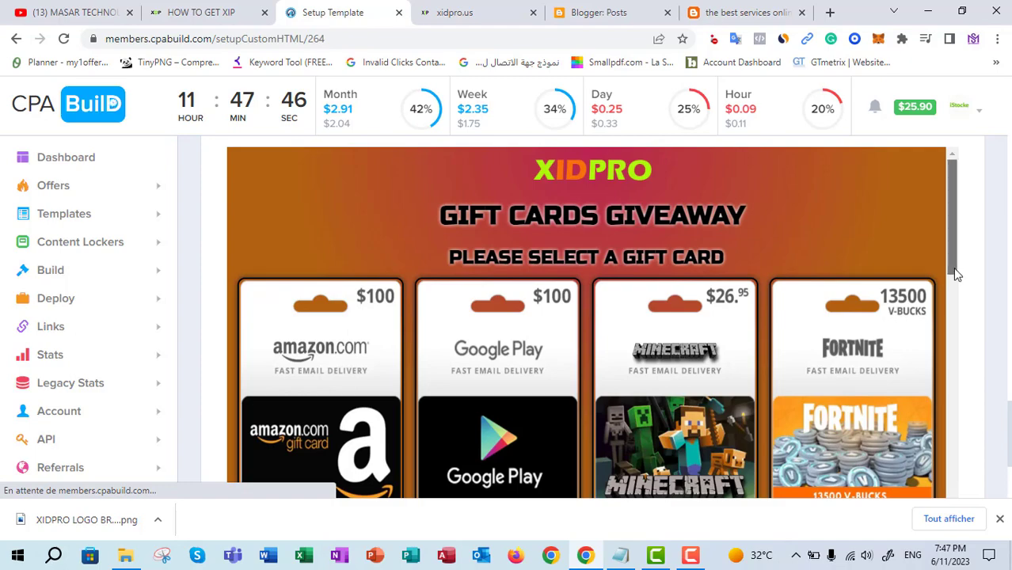
pyautogui.scroll(-3, 953, 271)
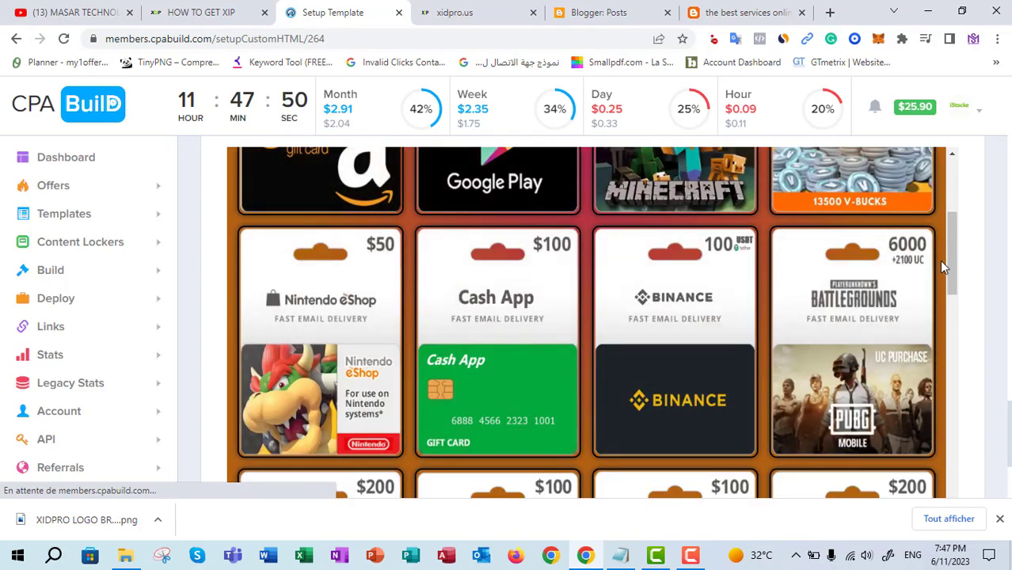
pyautogui.moveTo(956, 264); pyautogui.dragTo(993, 545)
pyautogui.click(1000, 519)
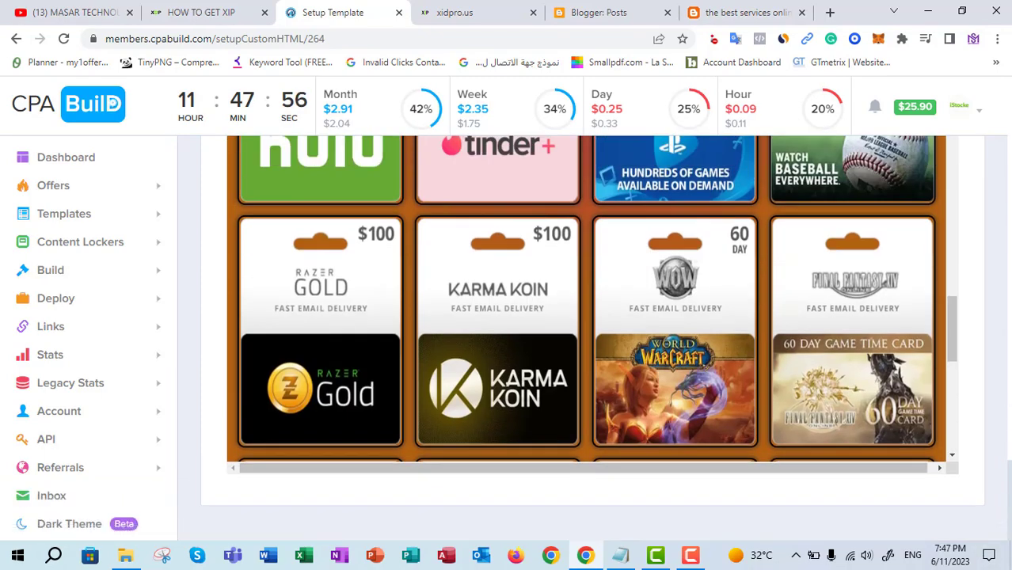
pyautogui.moveTo(955, 346); pyautogui.dragTo(951, 478)
pyautogui.moveTo(959, 389); pyautogui.dragTo(953, 138)
pyautogui.scroll(5, 888, 475)
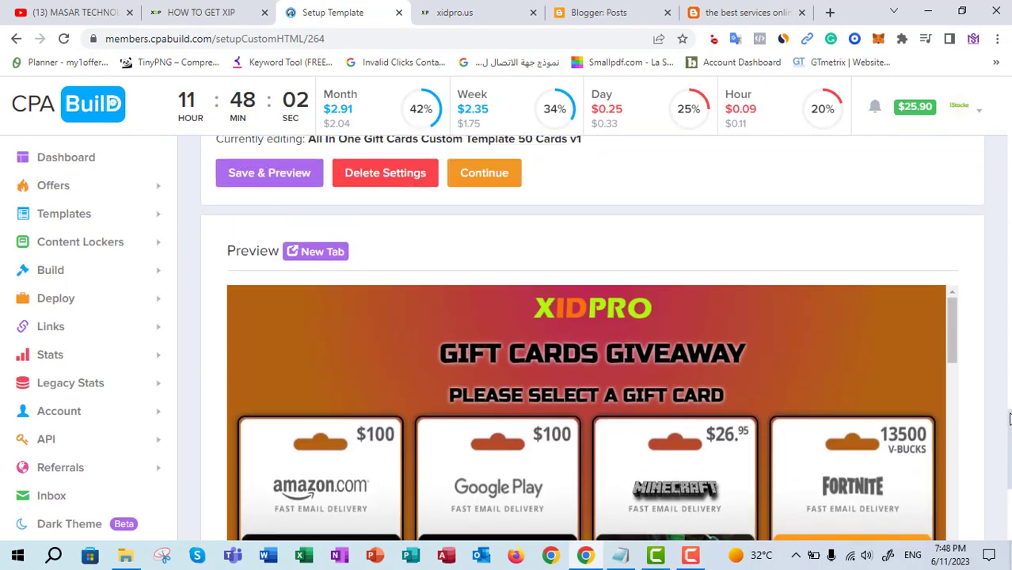
# - Open the gift card template preview in a separate tab and look through its full range of cards
pyautogui.scroll(-1, 888, 475)
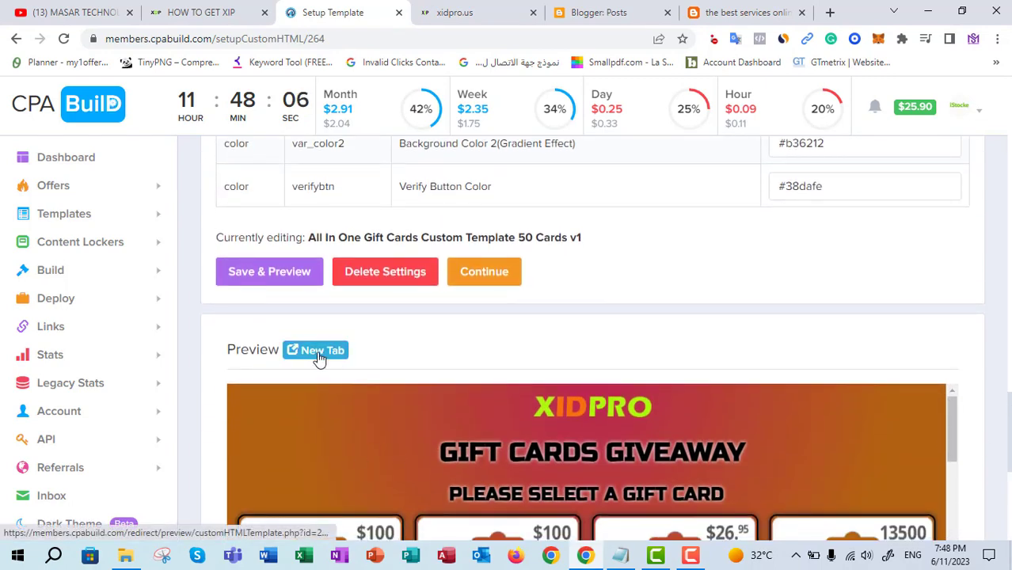
pyautogui.click(319, 356)
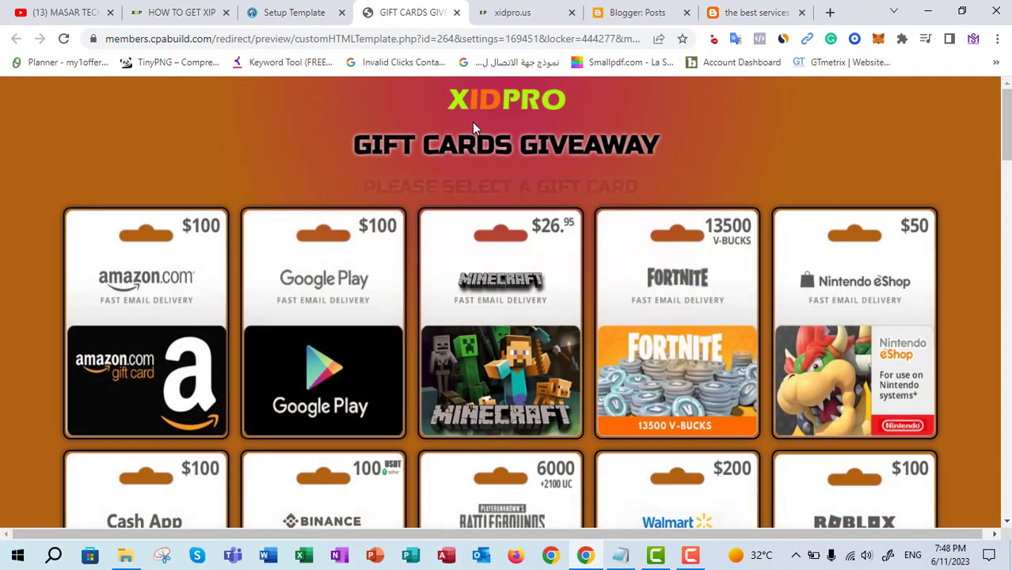
pyautogui.scroll(-8, 472, 122)
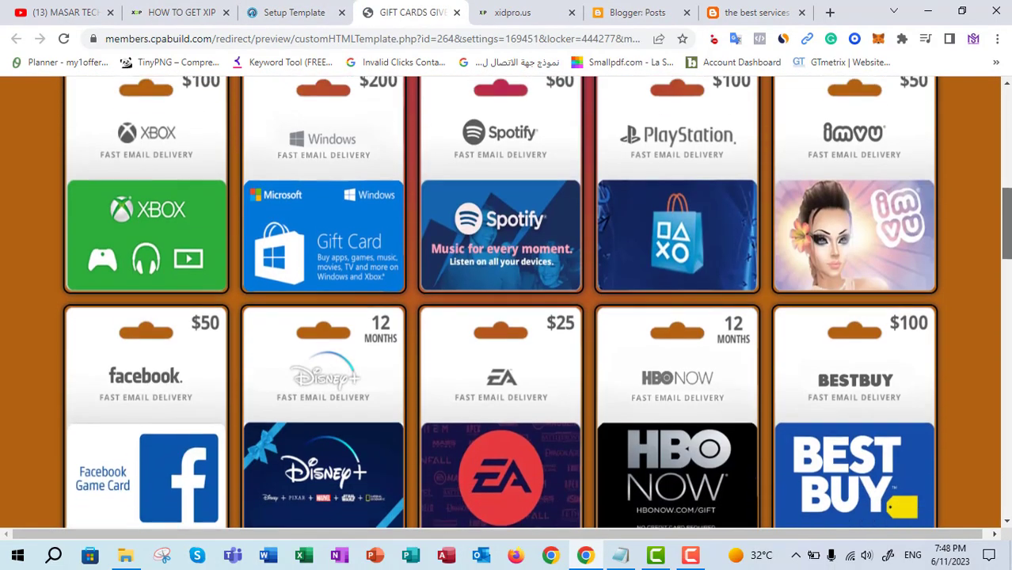
pyautogui.scroll(-4, 458, 159)
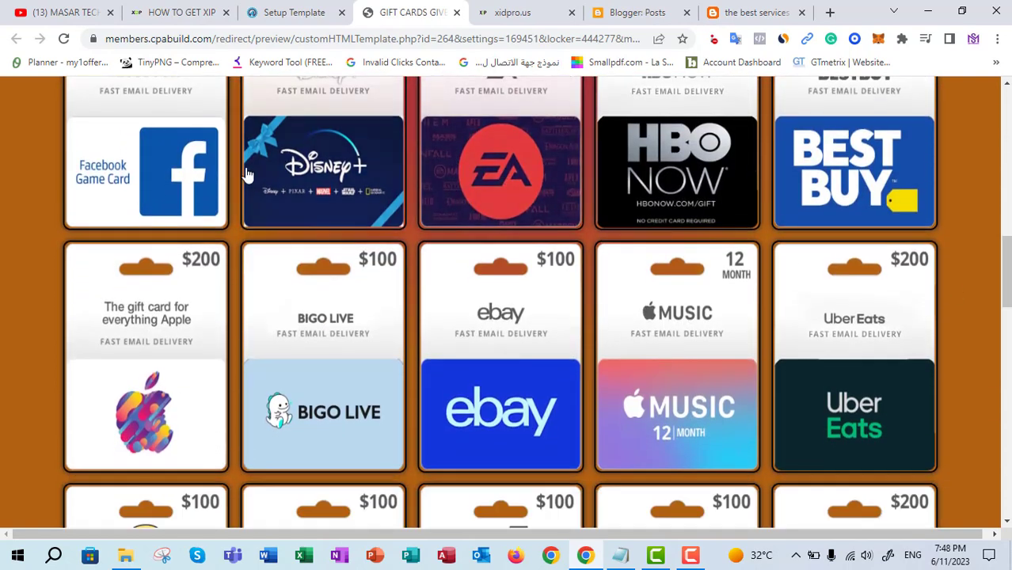
pyautogui.scroll(-4, 246, 175)
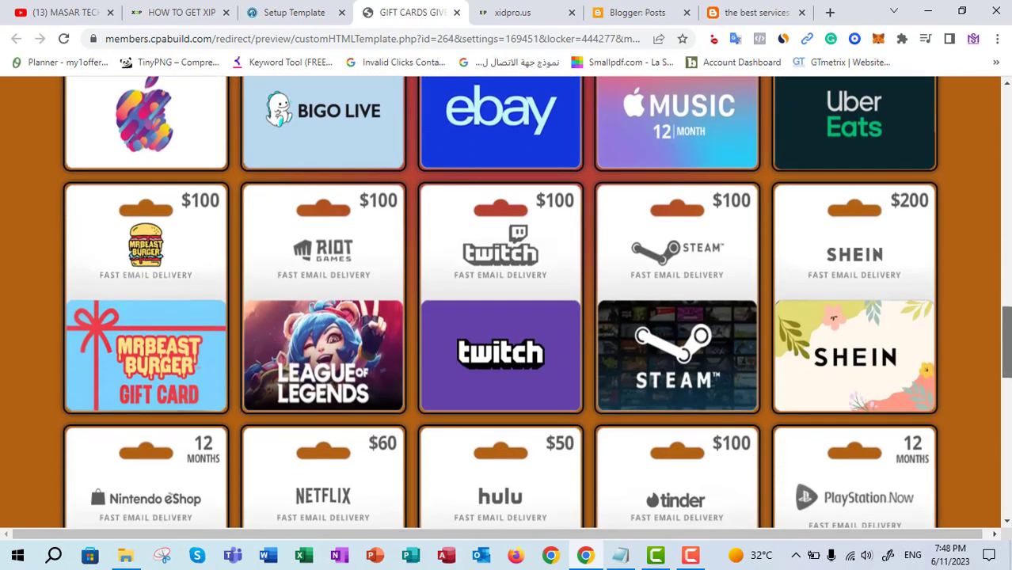
pyautogui.moveTo(1007, 315); pyautogui.dragTo(1008, 347)
pyautogui.rightClick(514, 327)
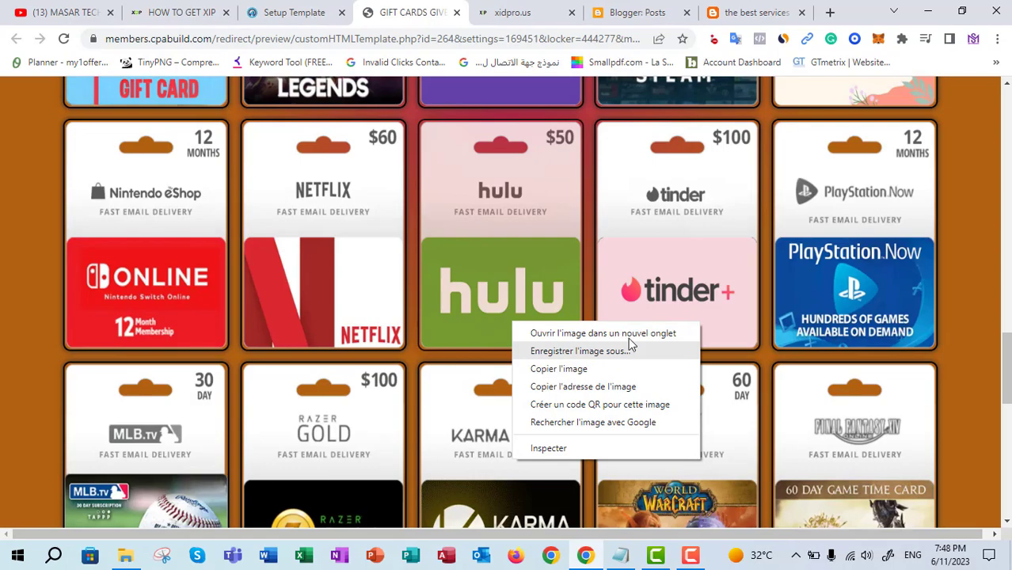
pyautogui.moveTo(1007, 370); pyautogui.dragTo(1008, 123)
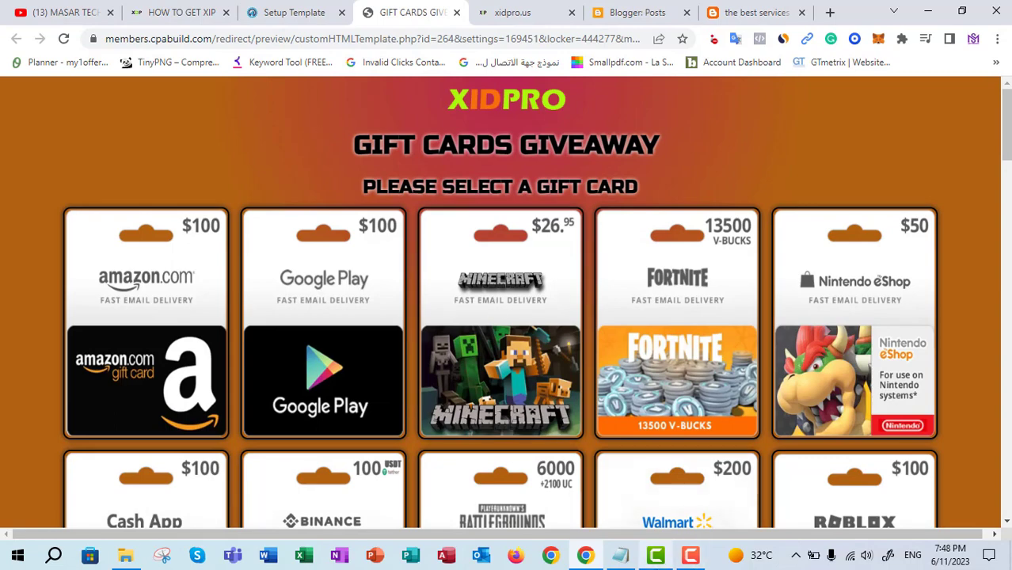
# - Check the delete content blog text file in Notepad and close it
pyautogui.click(621, 556)
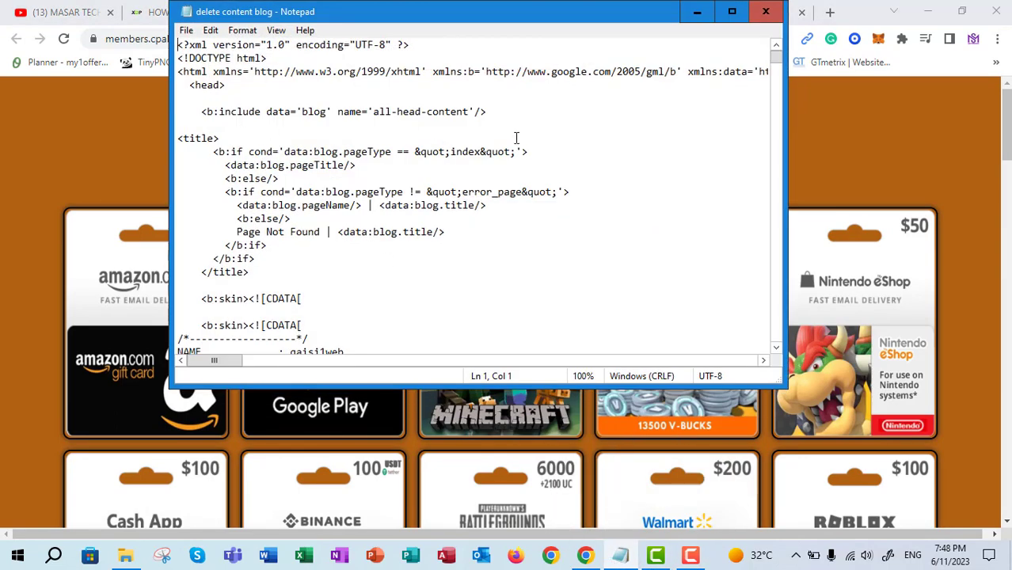
pyautogui.moveTo(779, 65); pyautogui.dragTo(777, 49)
pyautogui.click(766, 11)
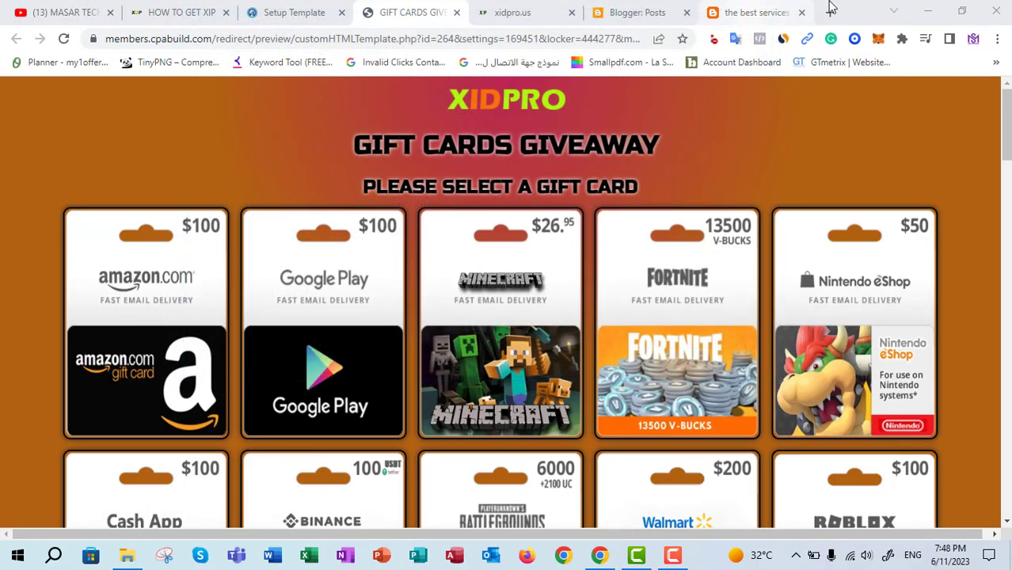
# - Open the text file Delete blog html from the TEXT FILE folder inside New folder on the Desktop
pyautogui.click(926, 10)
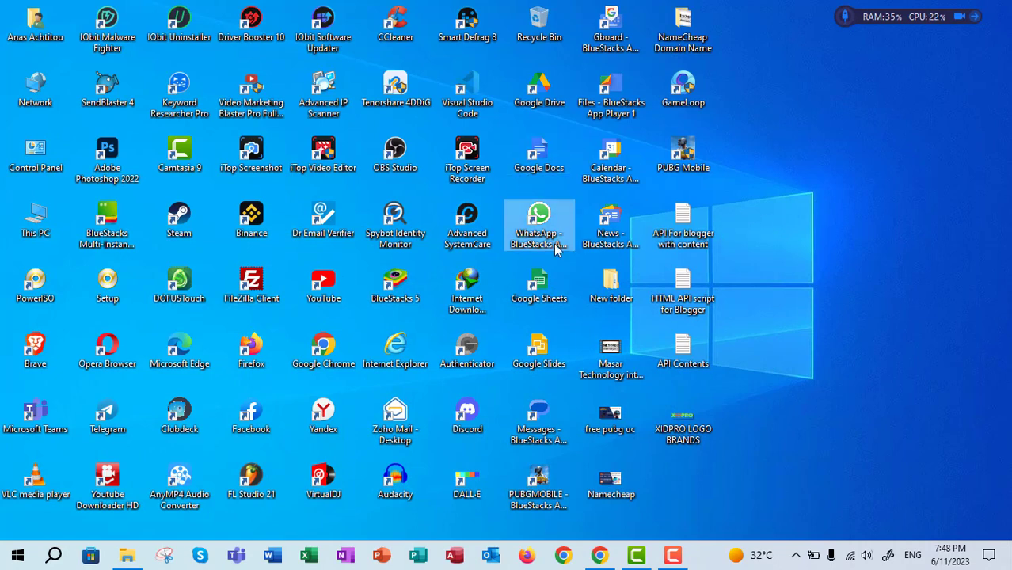
pyautogui.doubleClick(611, 282)
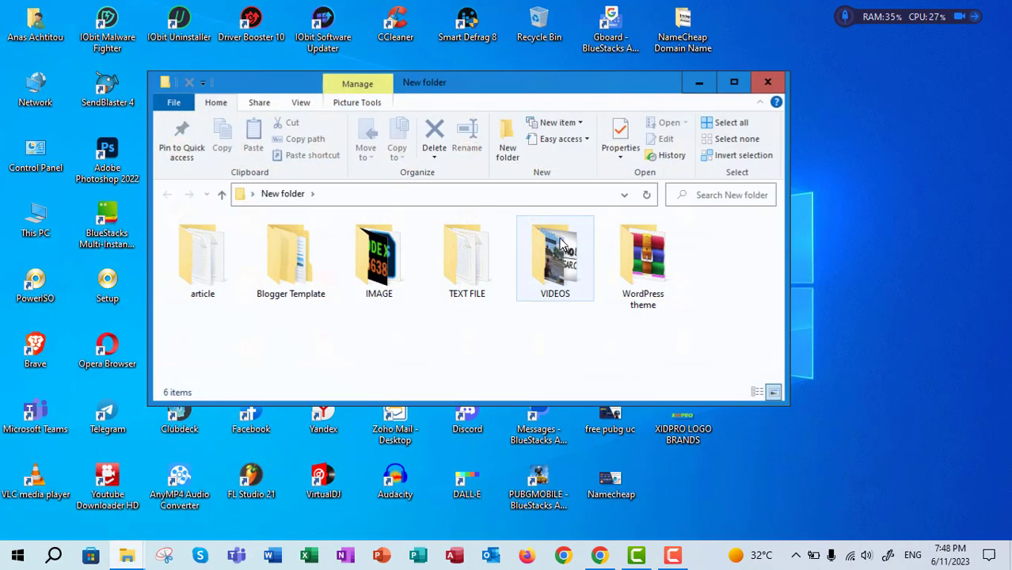
pyautogui.doubleClick(479, 253)
pyautogui.moveTo(785, 243)
pyautogui.mouseDown()
pyautogui.moveTo(769, 334)
pyautogui.moveTo(777, 242)
pyautogui.mouseUp()
pyautogui.doubleClick(219, 293)
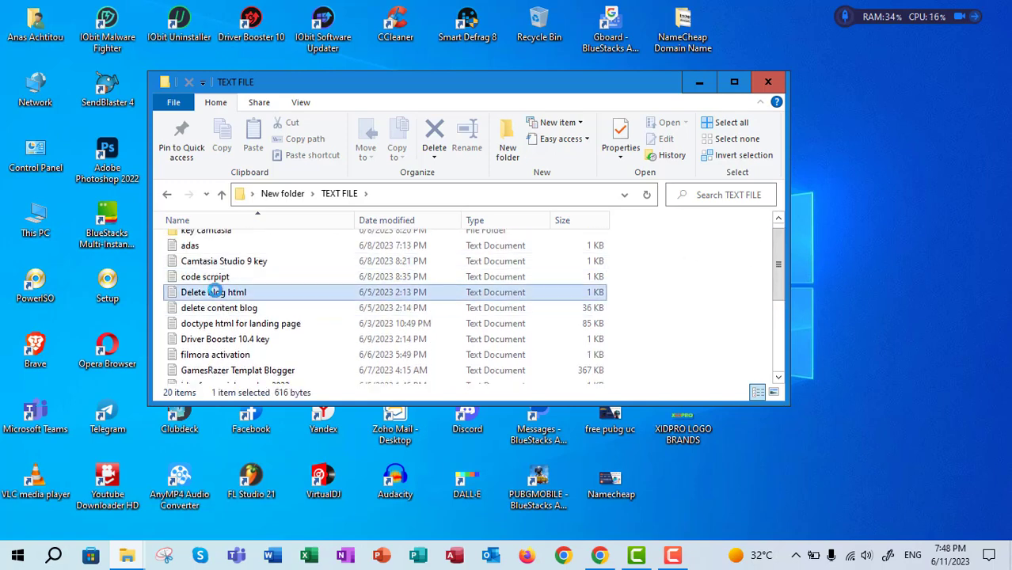
# - Copy the entire cleaning template code from the Delete blog html file
pyautogui.click(309, 262)
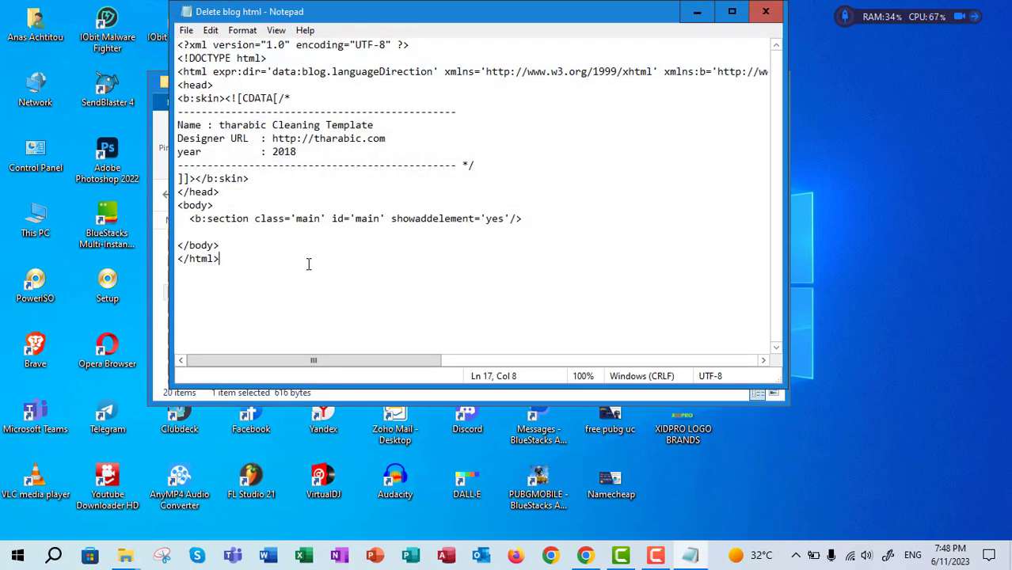
pyautogui.hotkey('ctrl', 'a')
pyautogui.rightClick(229, 140)
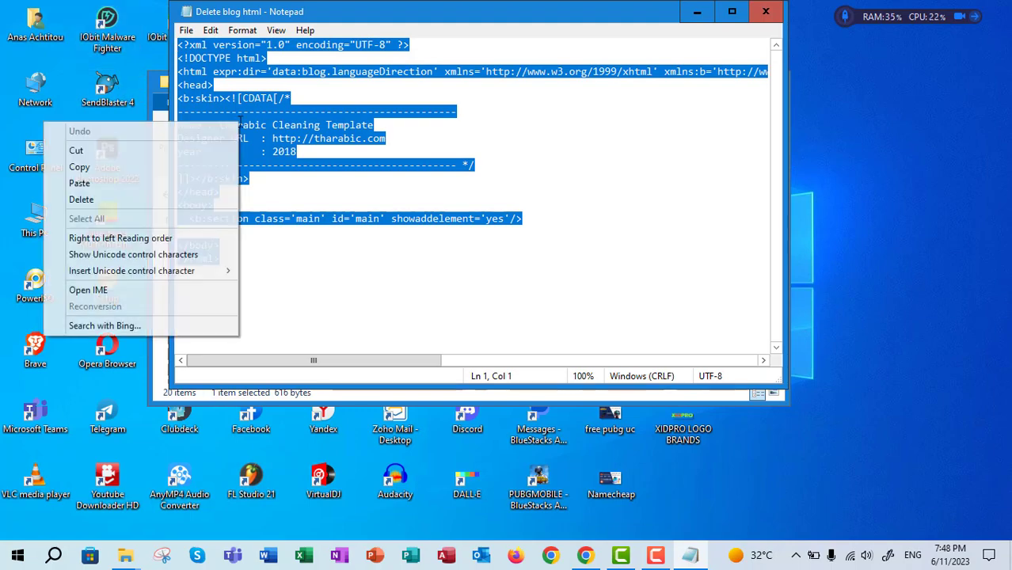
pyautogui.click(84, 166)
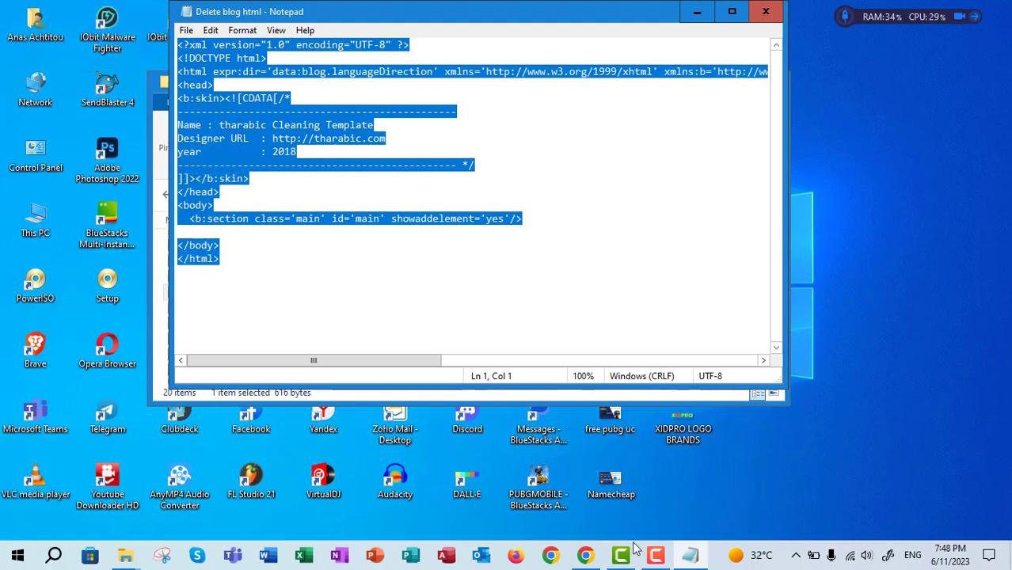
# - Switch to Blogger in Chrome and open the HTML of the blog's Contempo Light theme for editing
pyautogui.click(585, 555)
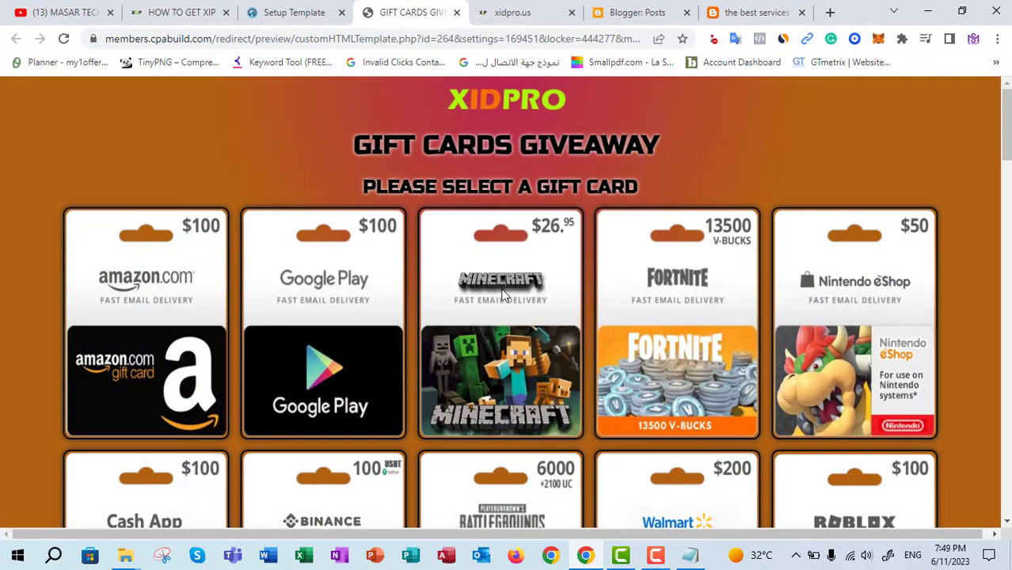
pyautogui.click(634, 12)
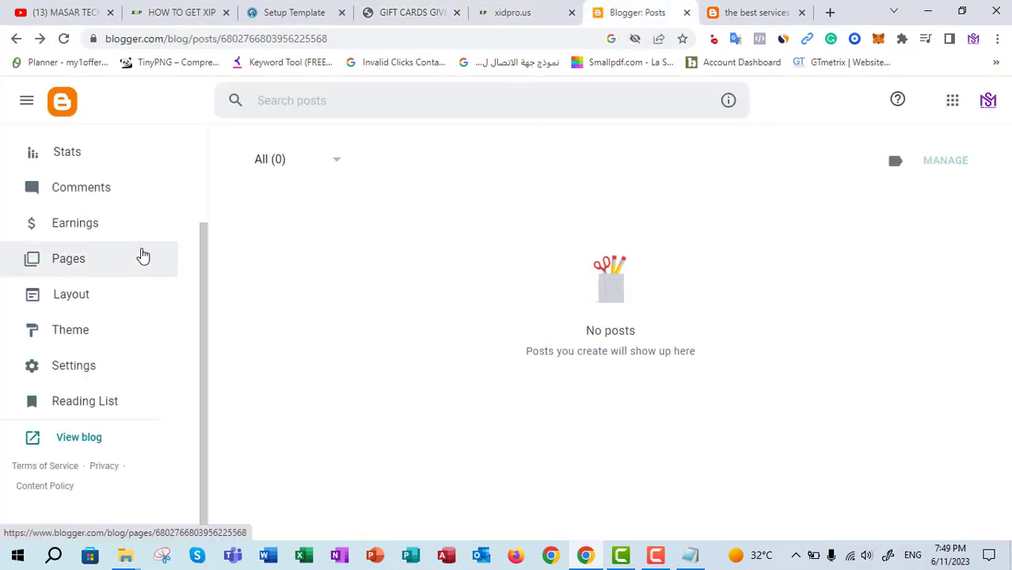
pyautogui.click(70, 336)
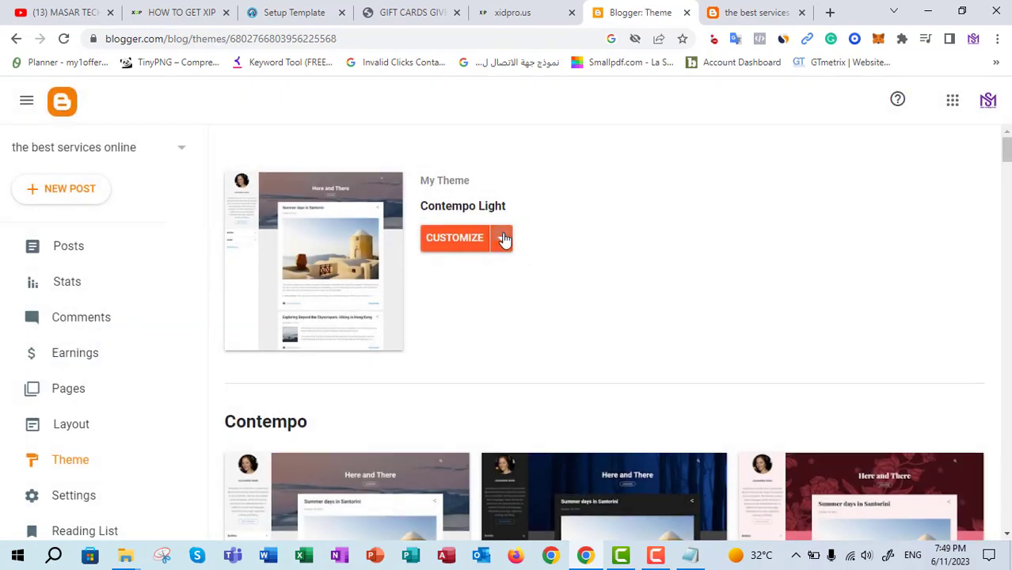
pyautogui.click(504, 239)
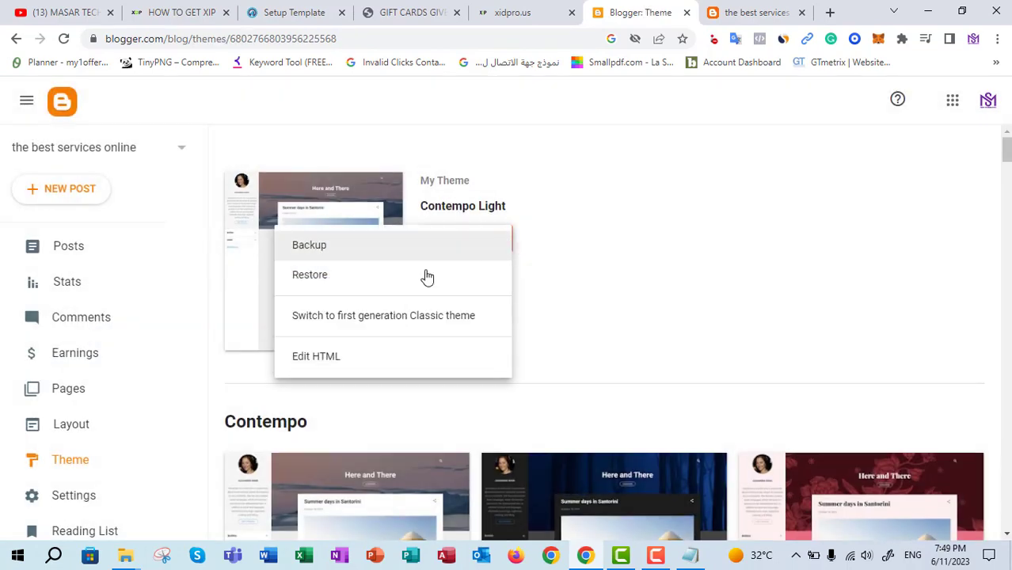
pyautogui.click(302, 361)
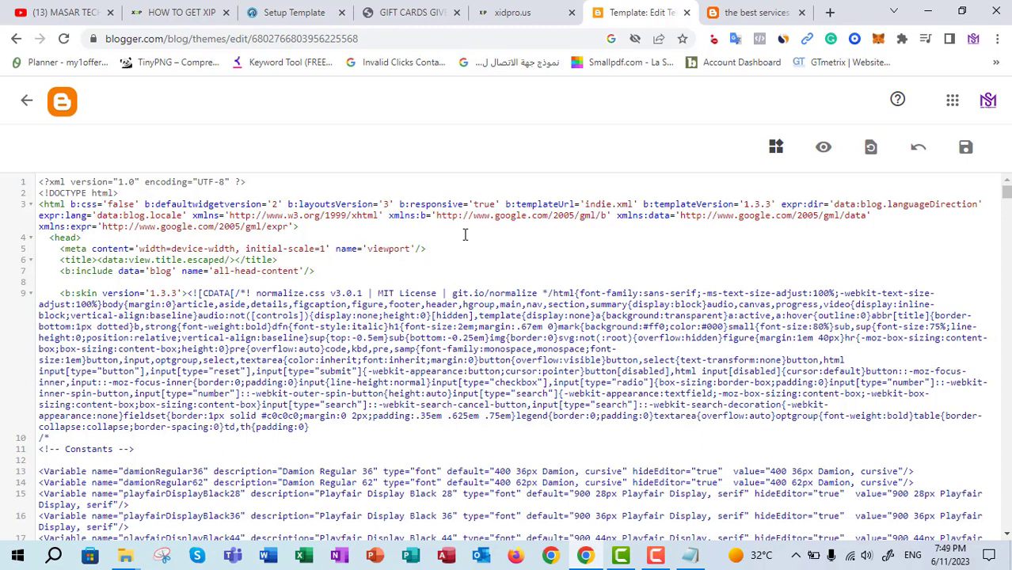
# - Replace all of the theme's HTML with the copied cleaning template code and save the theme
pyautogui.hotkey('ctrl', 'a')
pyautogui.press('BackSpace')
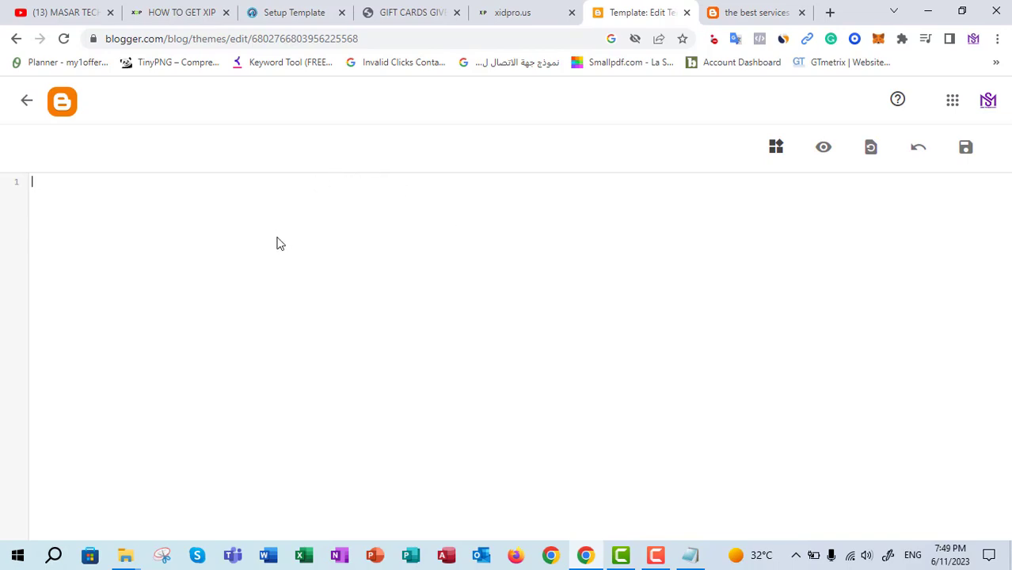
pyautogui.rightClick(256, 215)
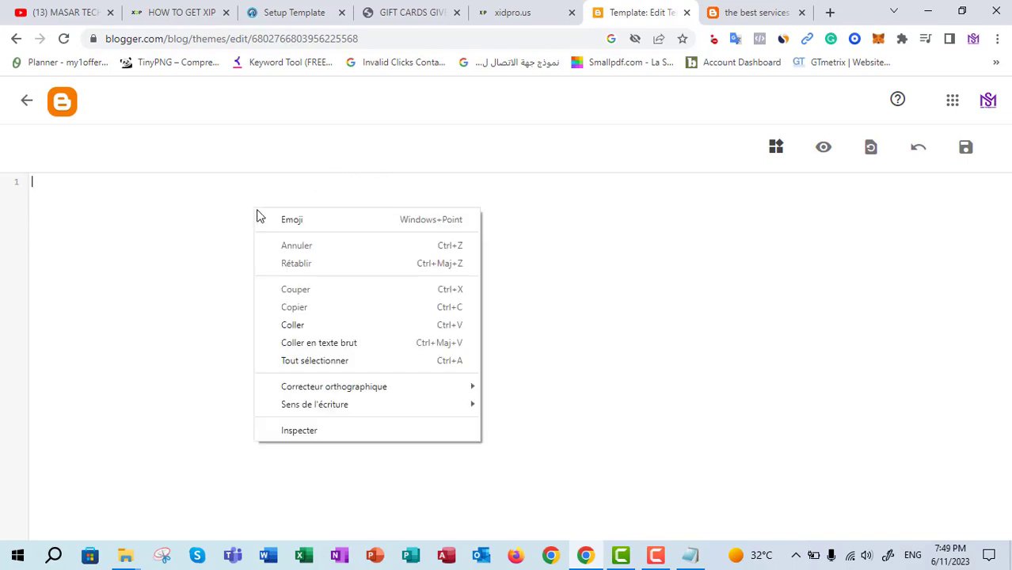
pyautogui.click(300, 326)
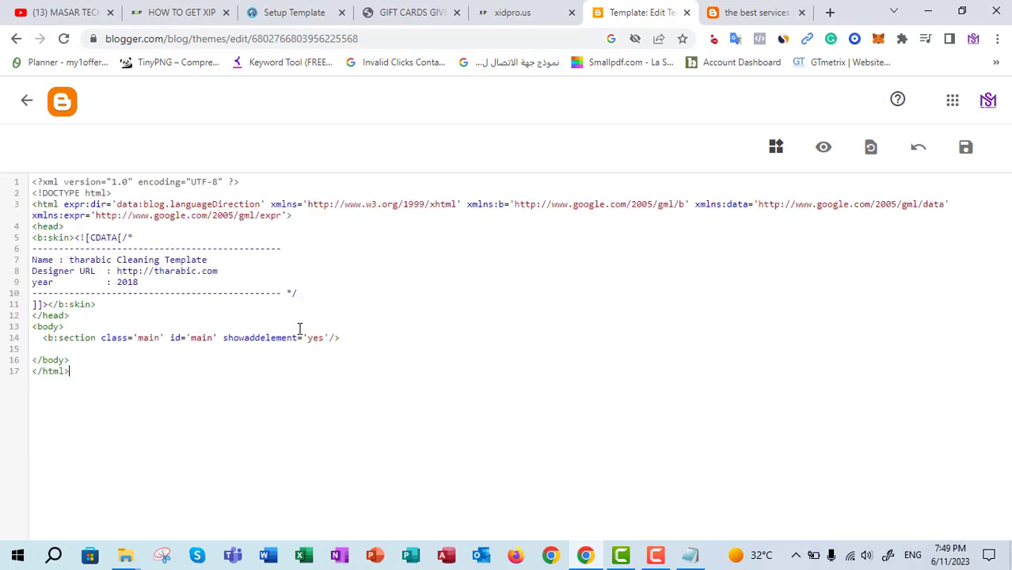
pyautogui.click(966, 148)
pyautogui.click(759, 10)
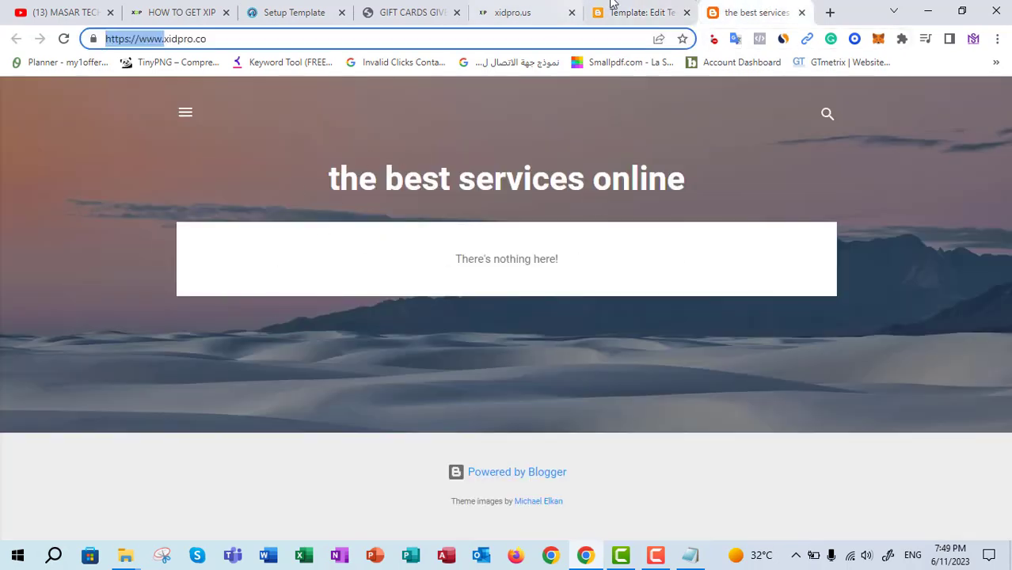
pyautogui.click(637, 12)
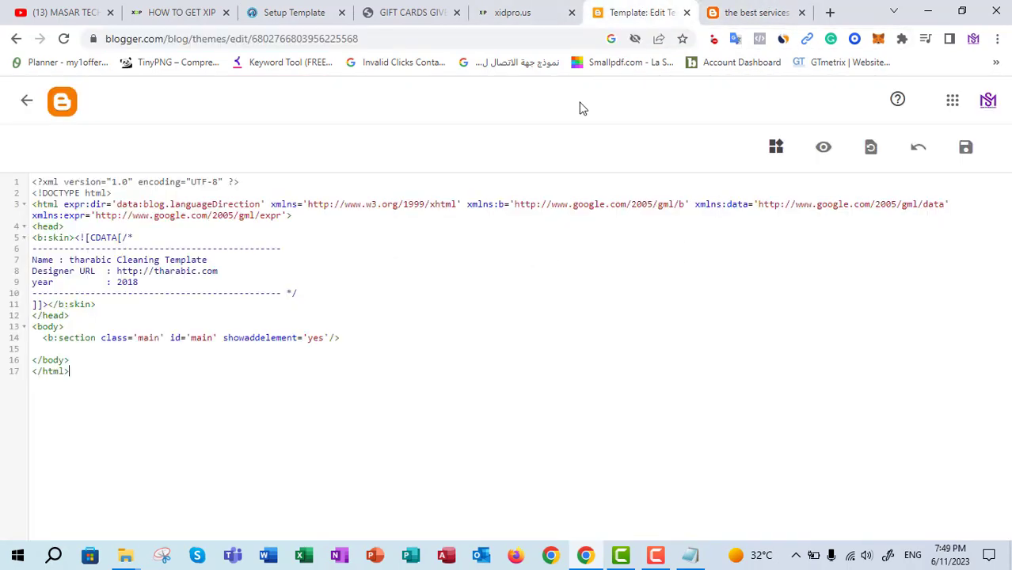
pyautogui.click(966, 149)
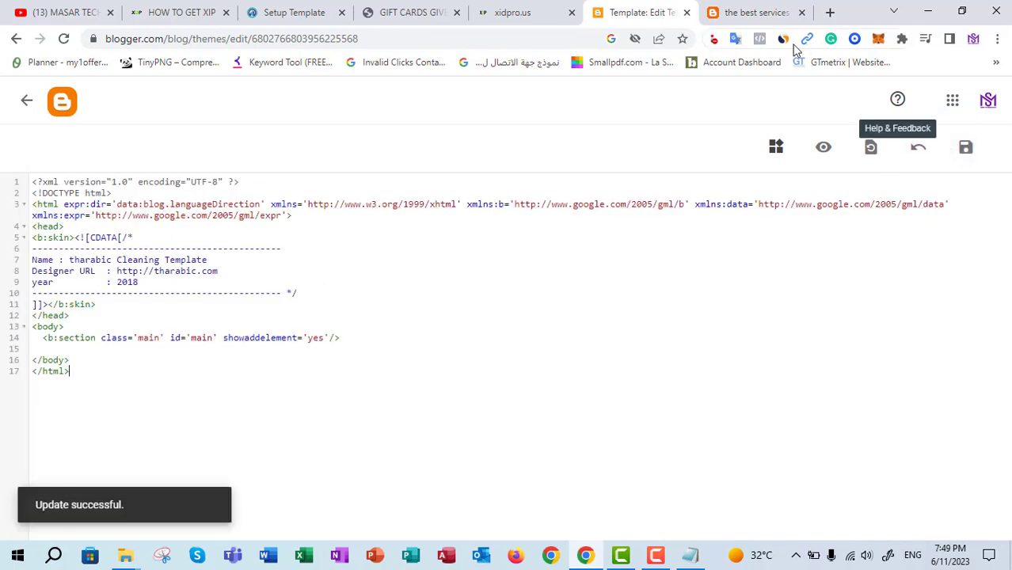
# - Reload the xidpro.co site to check the effect of the cleaned theme
pyautogui.click(772, 11)
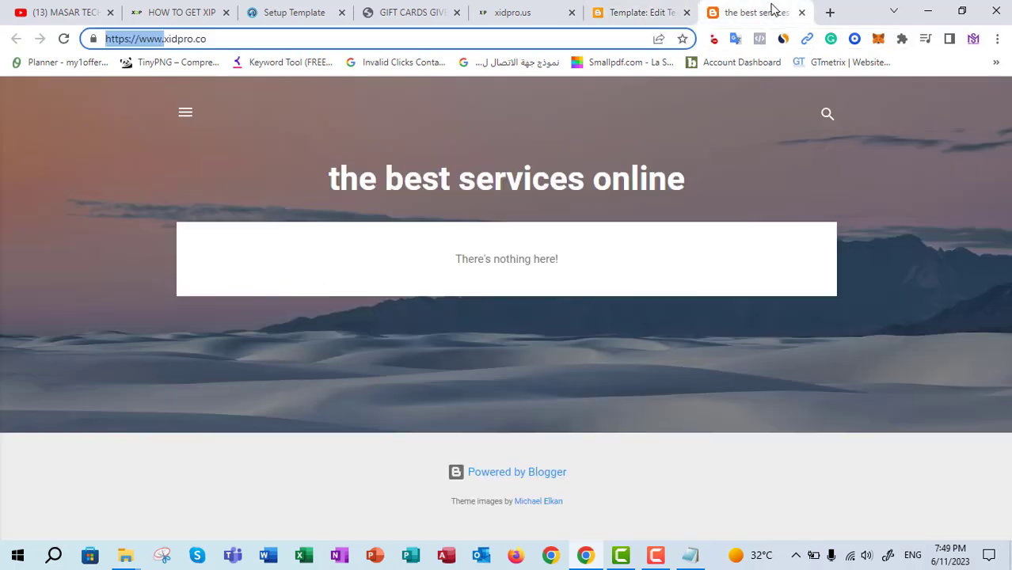
pyautogui.click(63, 39)
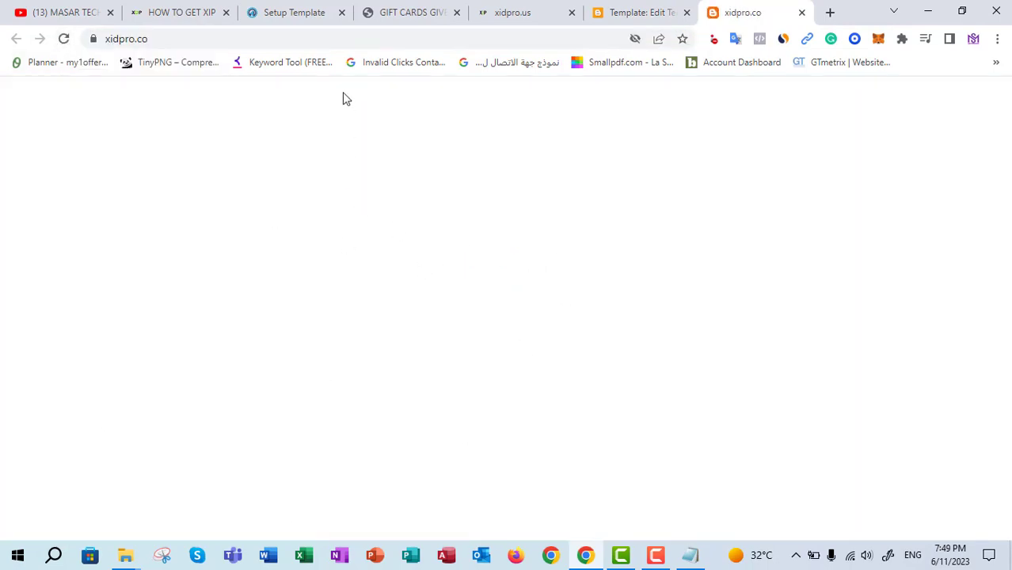
pyautogui.click(292, 38)
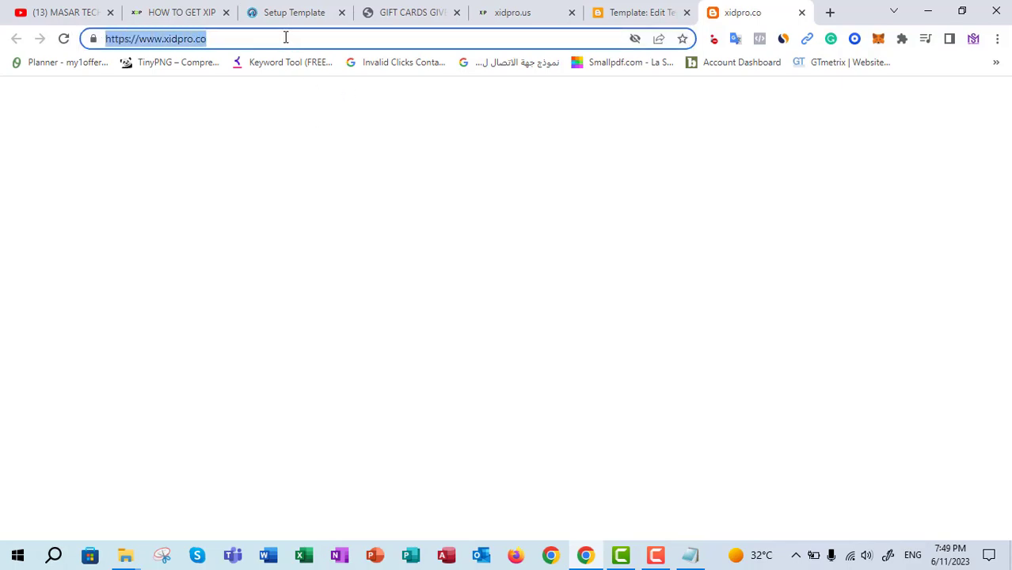
# - Return to the Blogger theme editor, leave the HTML view and open the blog's Layout page
pyautogui.click(625, 6)
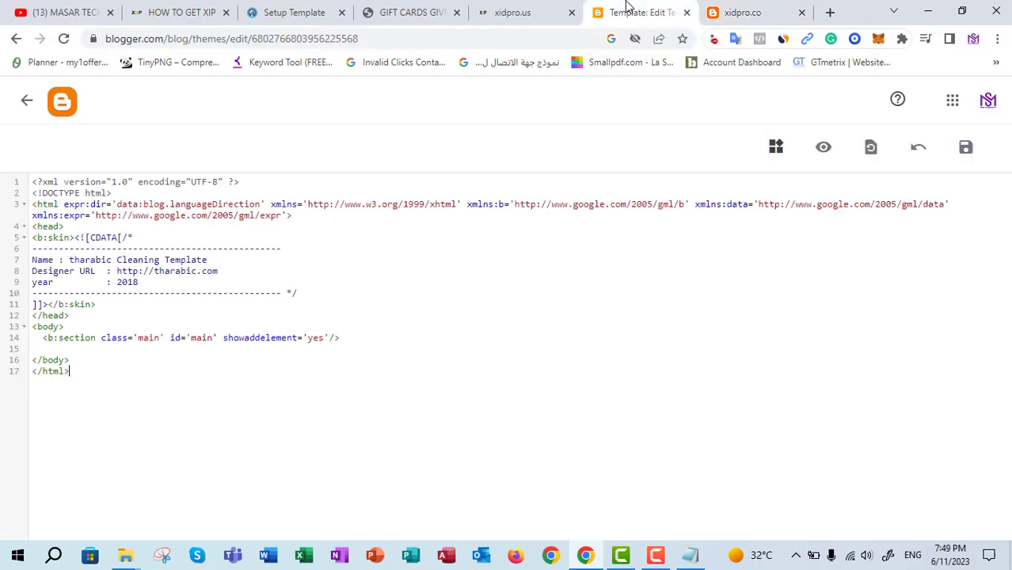
pyautogui.click(27, 100)
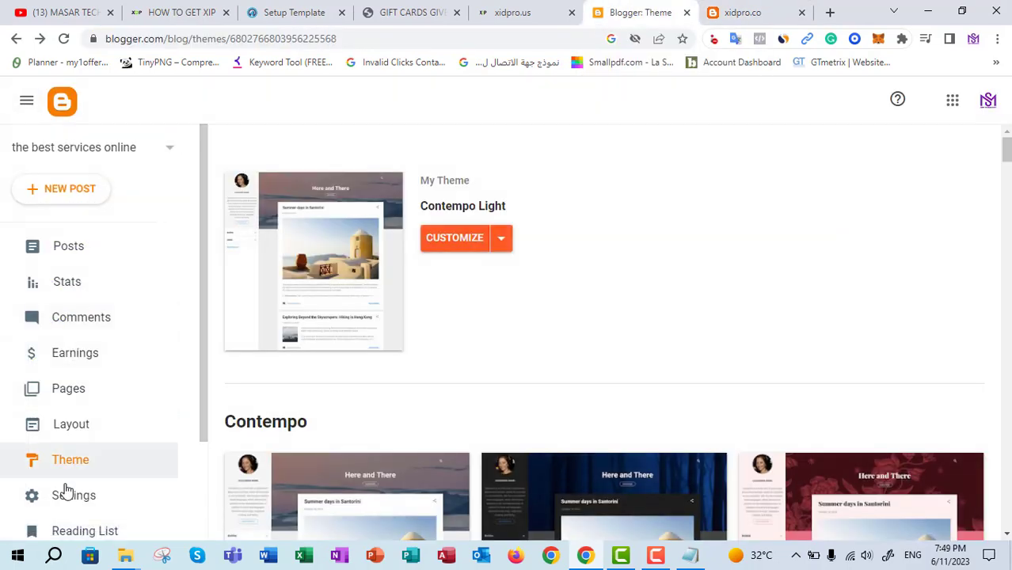
pyautogui.click(62, 428)
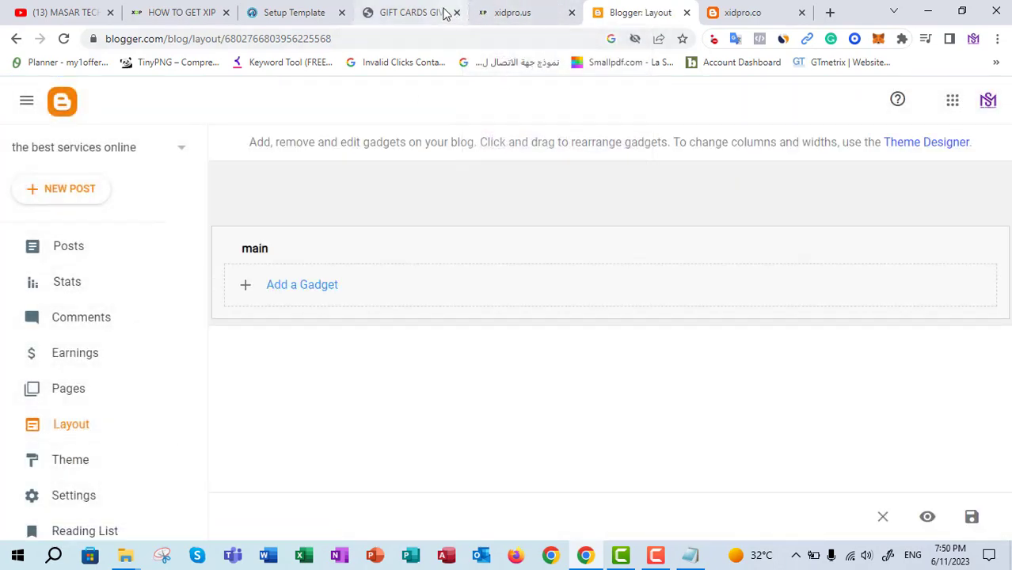
# - Open the page source of the Gift Cards Giveaway template preview and copy all of its code
pyautogui.click(409, 7)
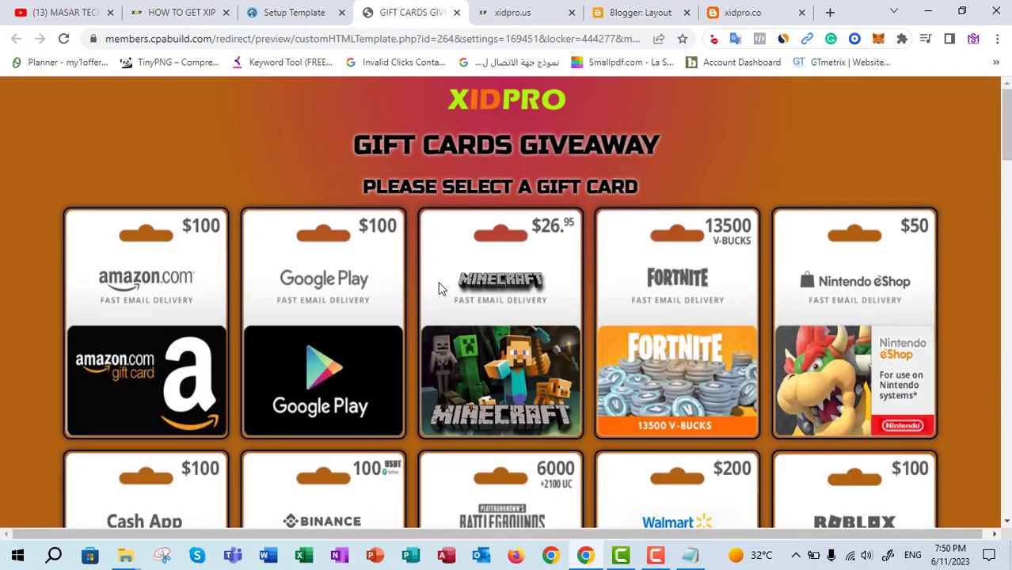
pyautogui.rightClick(207, 189)
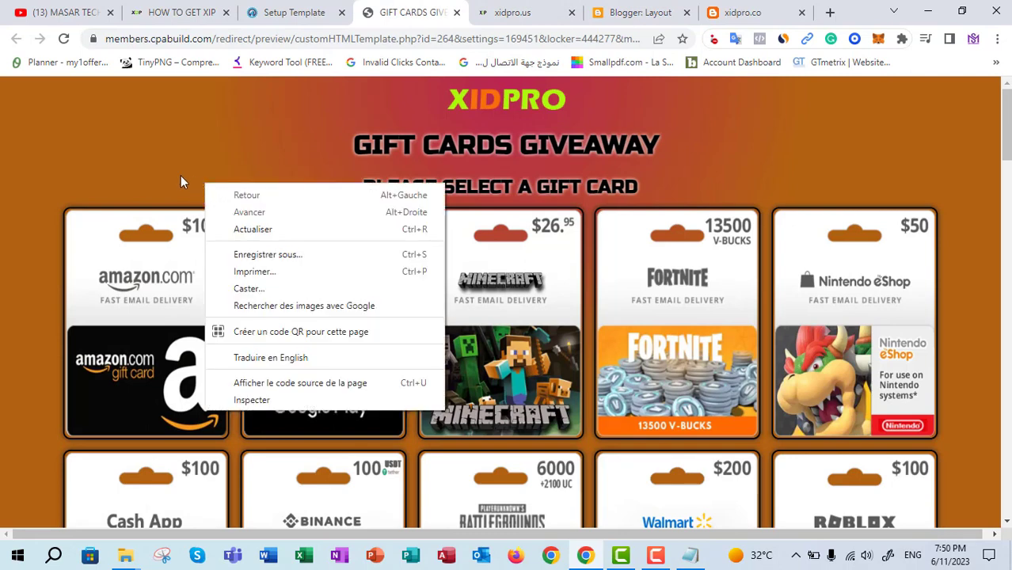
pyautogui.click(270, 388)
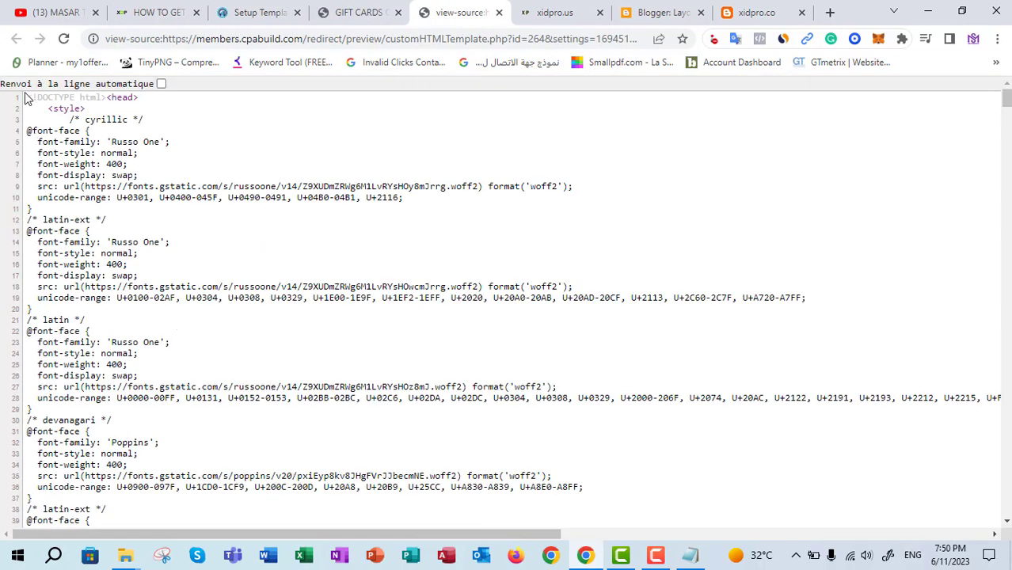
pyautogui.moveTo(28, 96); pyautogui.dragTo(656, 532)
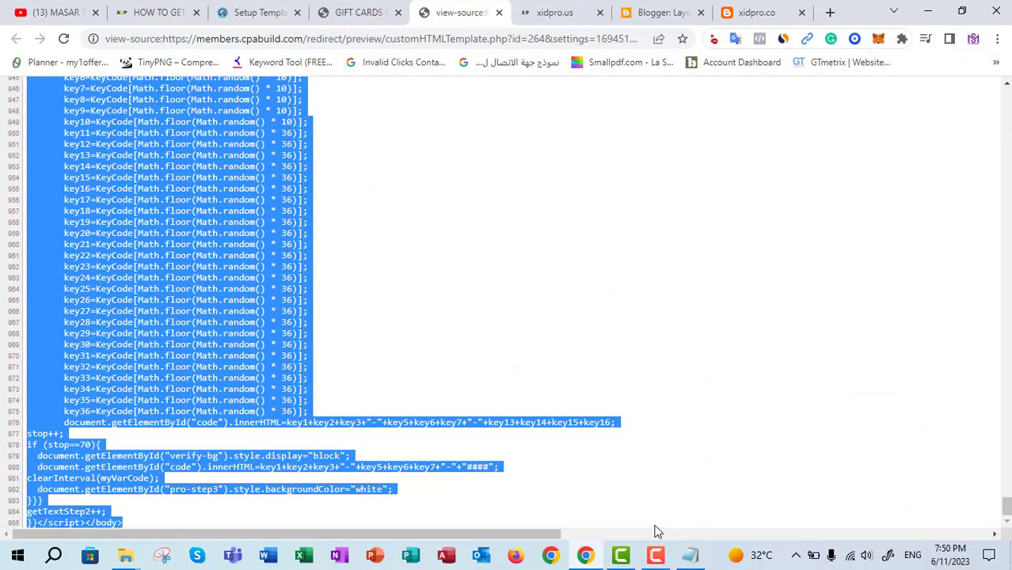
pyautogui.rightClick(66, 153)
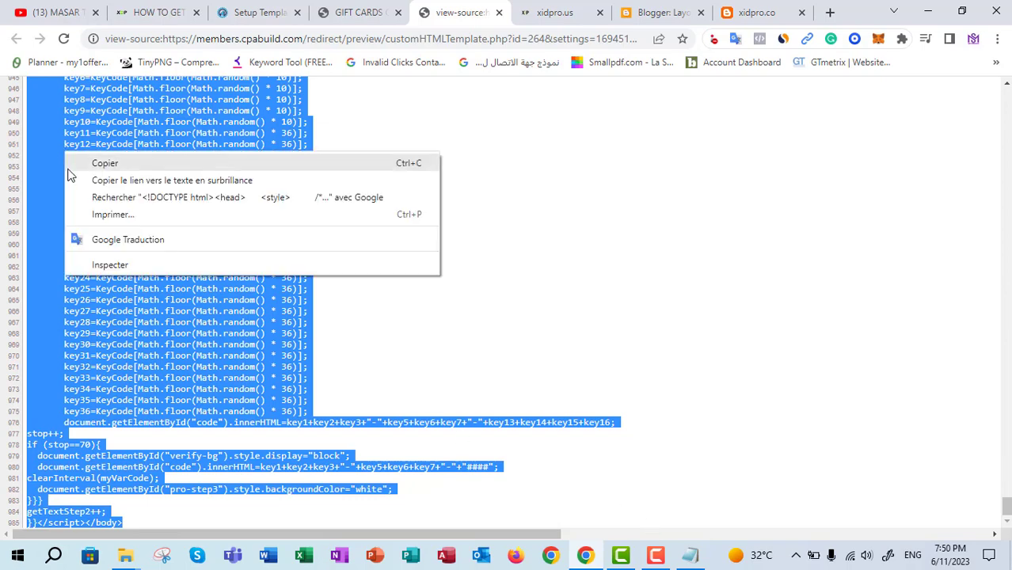